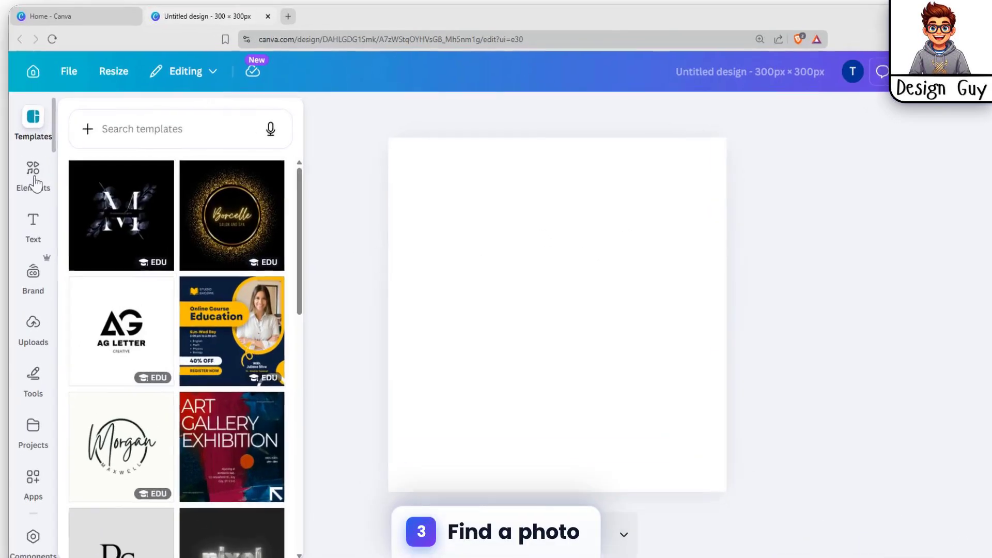
# - Search the photo elements for "men"
pyautogui.click(34, 182)
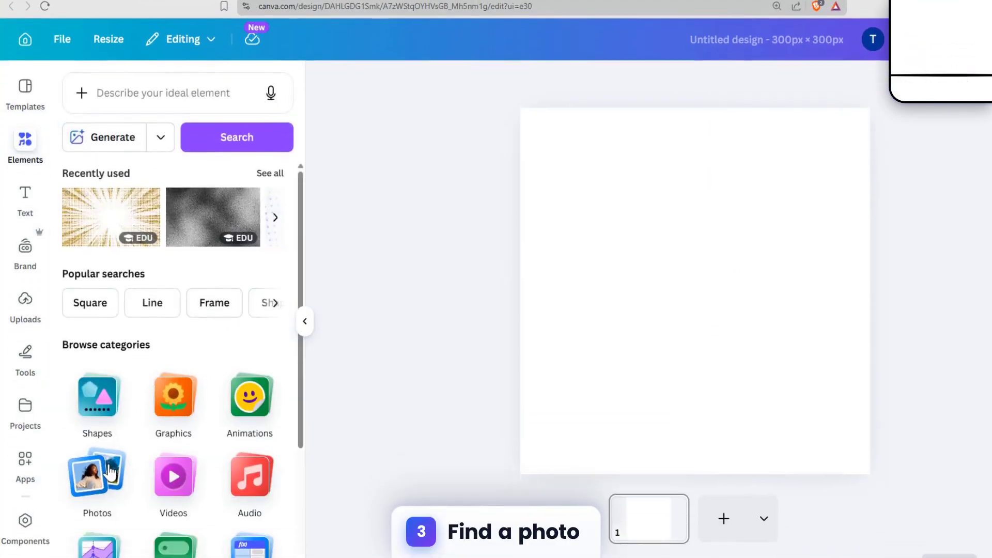
pyautogui.click(97, 506)
pyautogui.click(167, 123)
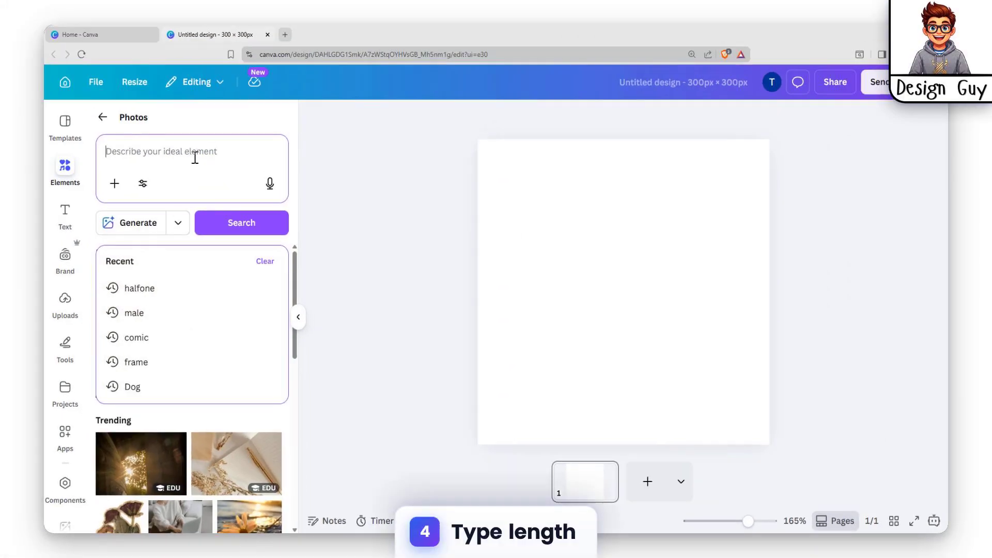
pyautogui.write('men')
pyautogui.press('Return')
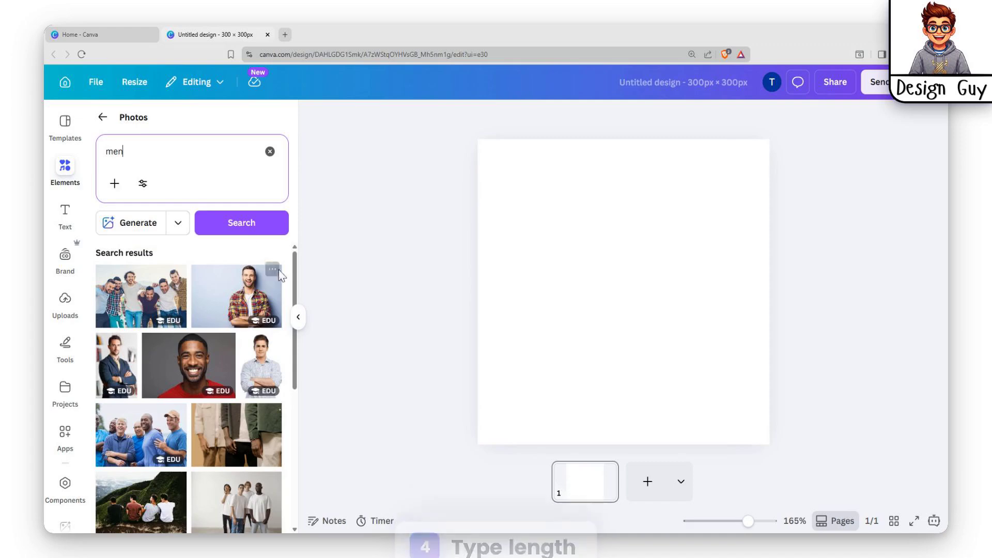
# - Browse the photo results and add the one of the smiling bearded man in a grey hoodie to the page
pyautogui.scroll(-2, 199, 382)
pyautogui.scroll(-6, 199, 381)
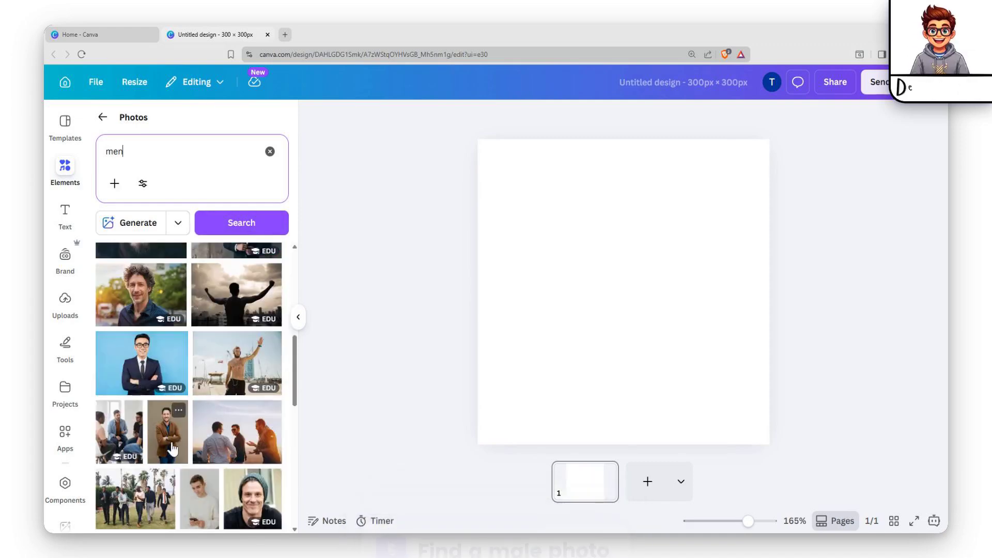
pyautogui.scroll(-2, 183, 409)
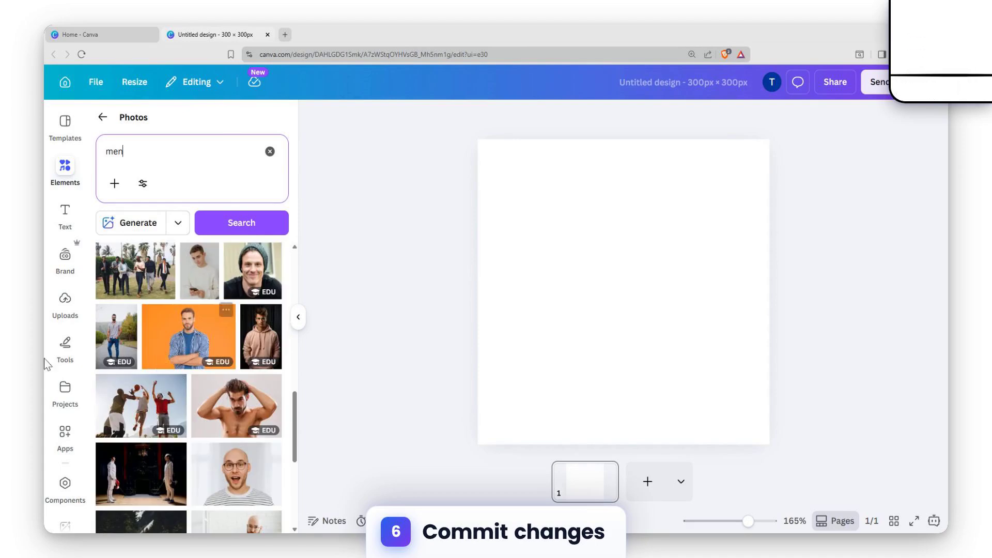
pyautogui.scroll(-6, 151, 374)
pyautogui.scroll(-2, 203, 323)
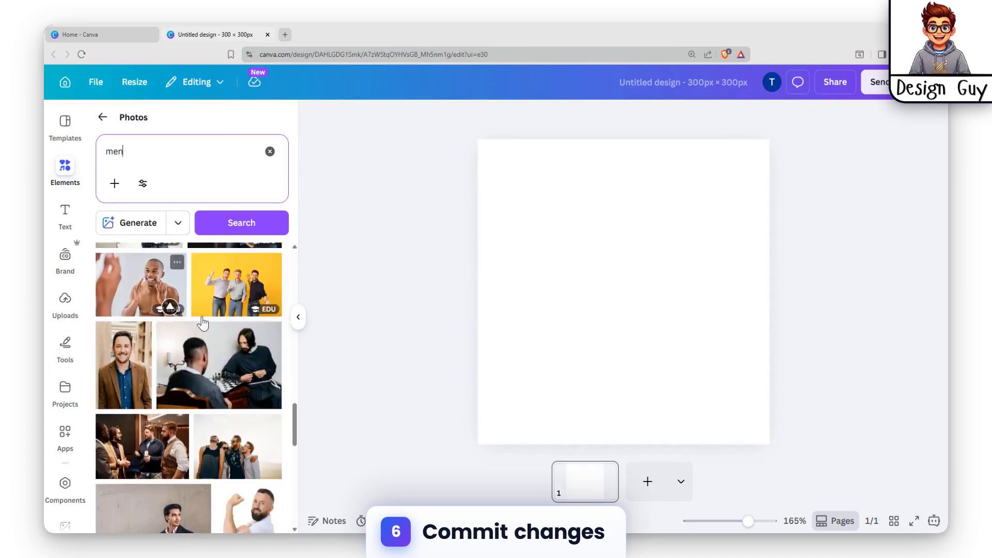
pyautogui.scroll(2, 246, 356)
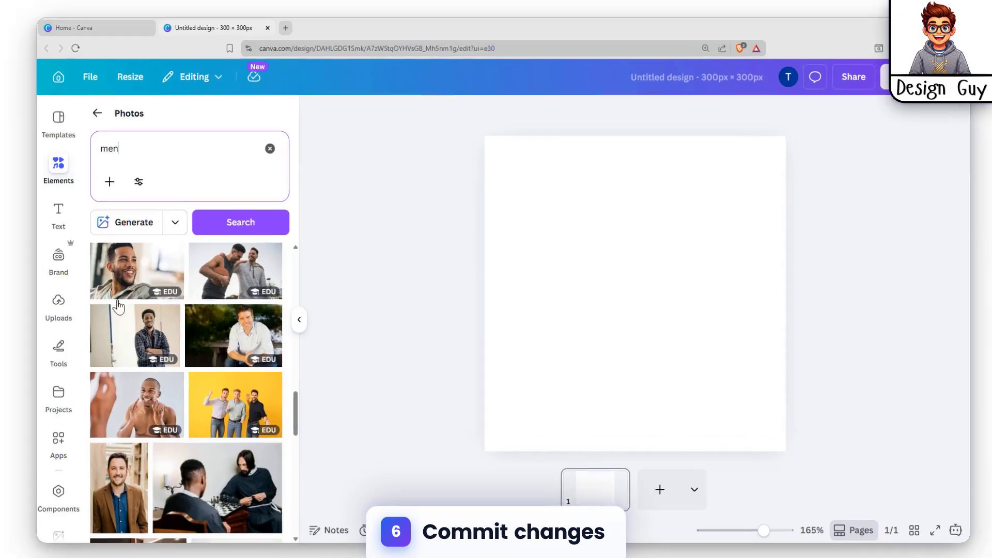
pyautogui.click(136, 276)
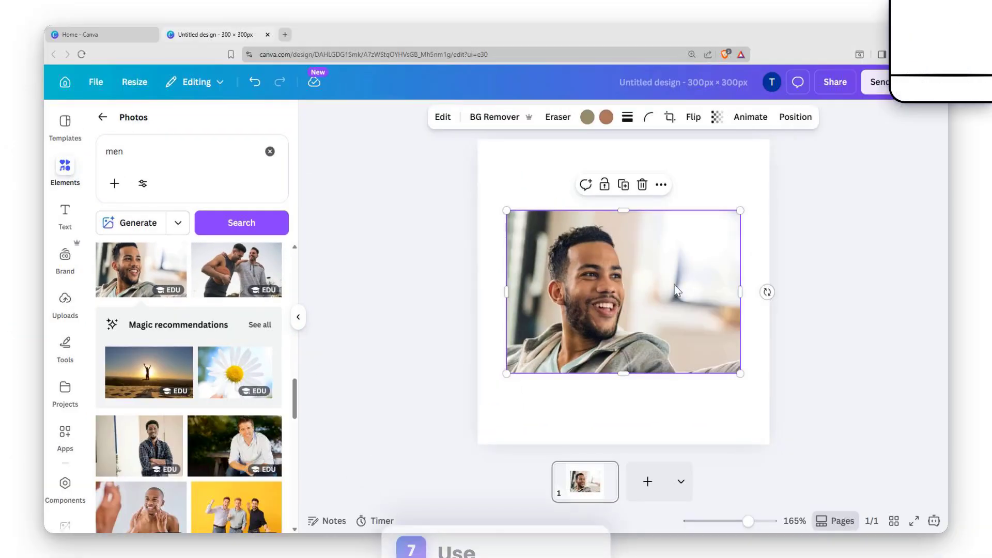
# - Enlarge the photo to the full page width, remove its background, and move it lower on the page
pyautogui.moveTo(677, 291); pyautogui.dragTo(648, 219)
pyautogui.moveTo(711, 303); pyautogui.dragTo(770, 343)
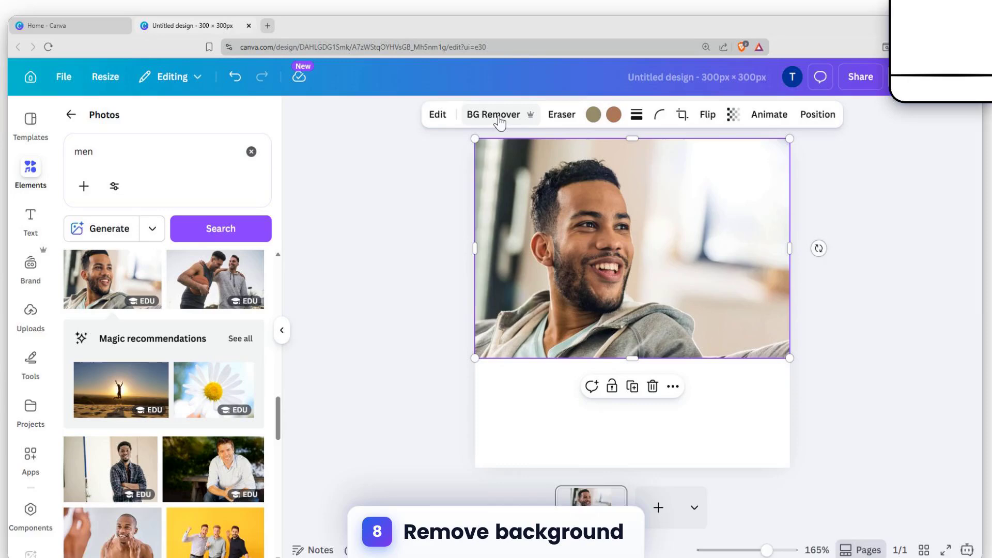
pyautogui.click(497, 118)
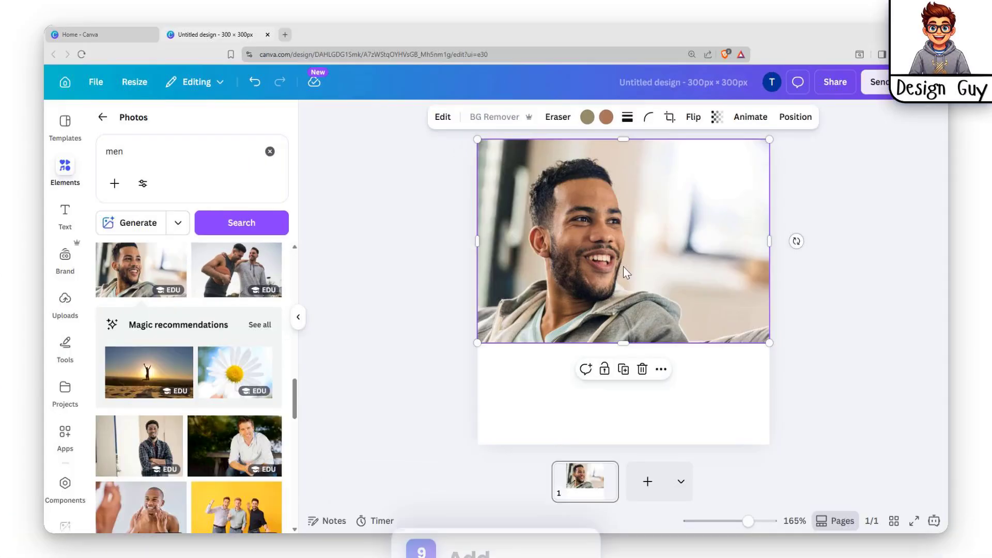
pyautogui.moveTo(606, 263); pyautogui.dragTo(619, 318)
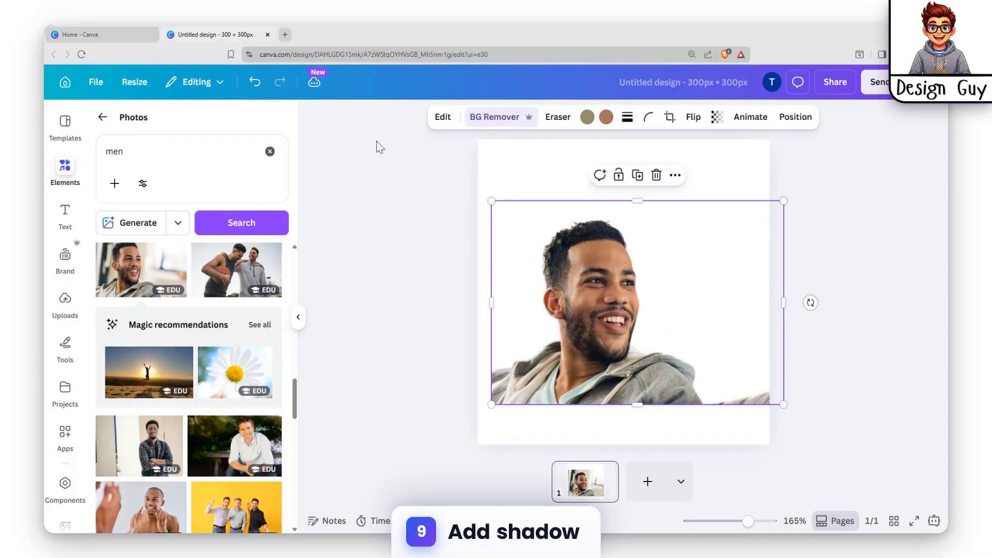
# - Give the man's cutout an Outline shadow effect and set the outline colour to white, #FFFFFF
pyautogui.click(438, 124)
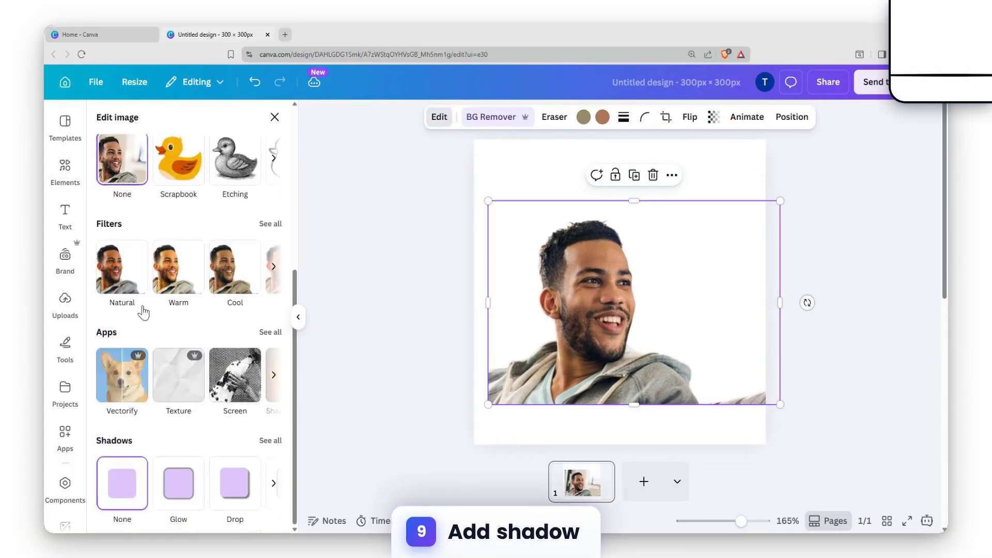
pyautogui.click(261, 442)
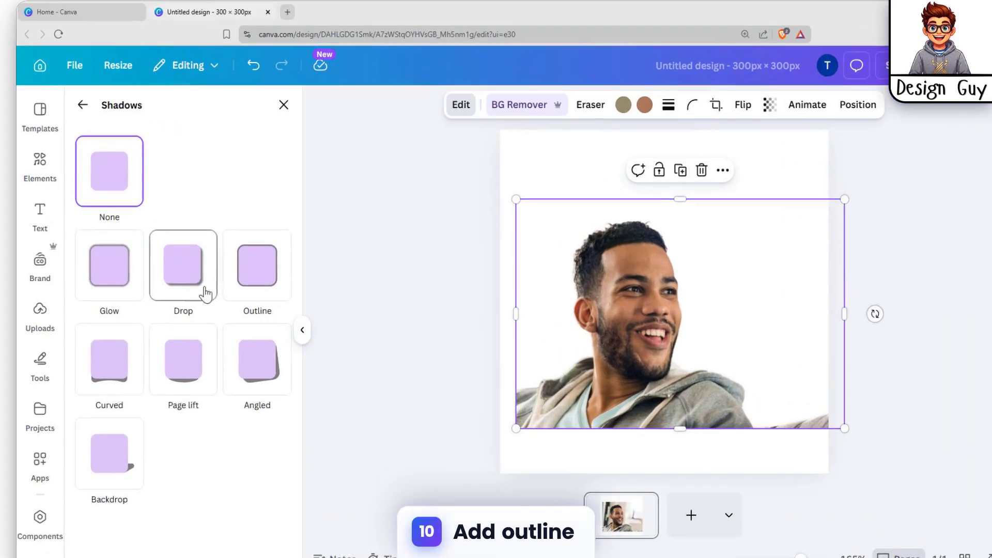
pyautogui.click(274, 287)
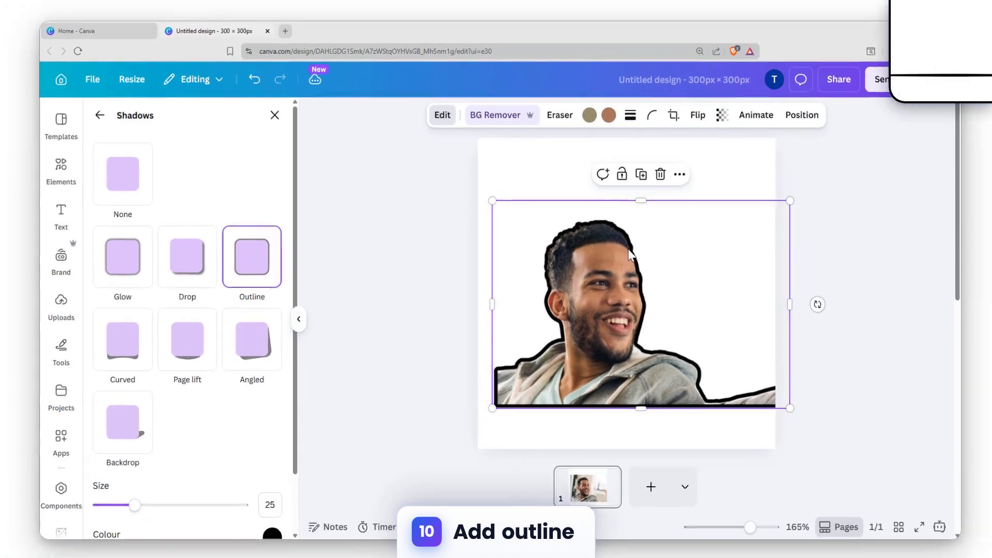
pyautogui.scroll(-2, 210, 466)
pyautogui.click(272, 464)
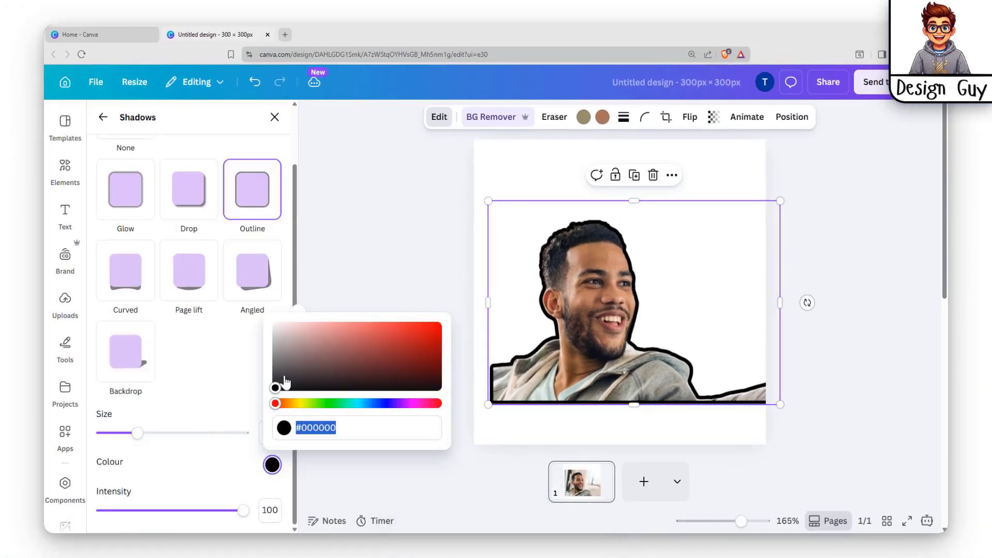
pyautogui.moveTo(282, 385); pyautogui.dragTo(268, 325)
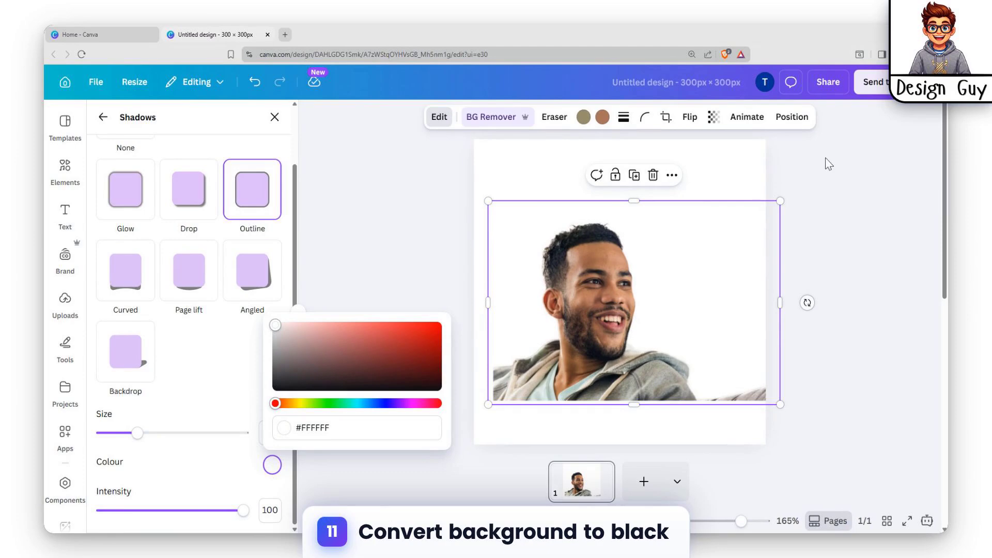
pyautogui.click(750, 162)
# - Reposition and slightly enlarge the cutout, and set the page background to solid black
pyautogui.moveTo(584, 279); pyautogui.dragTo(609, 248)
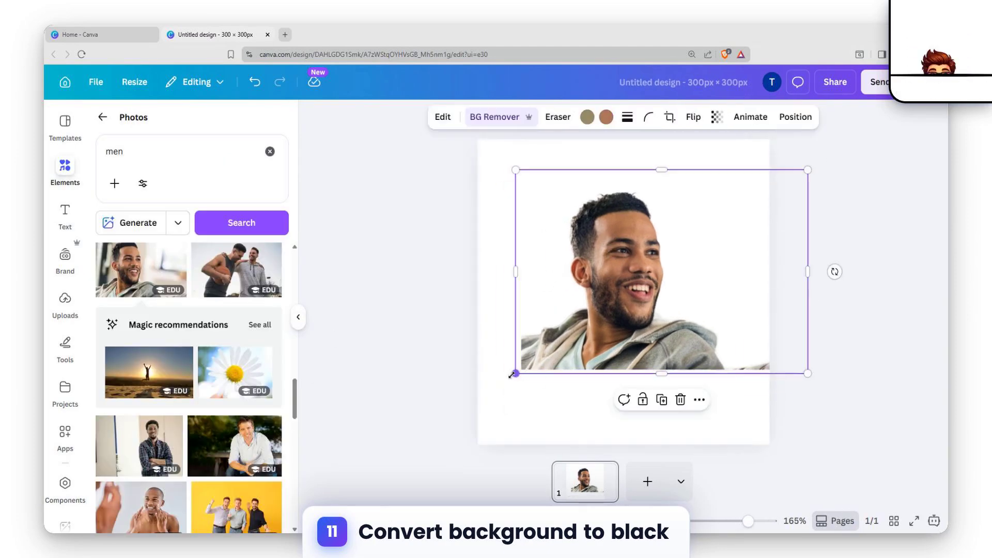
pyautogui.moveTo(512, 375); pyautogui.dragTo(491, 389)
pyautogui.click(705, 159)
pyautogui.click(603, 119)
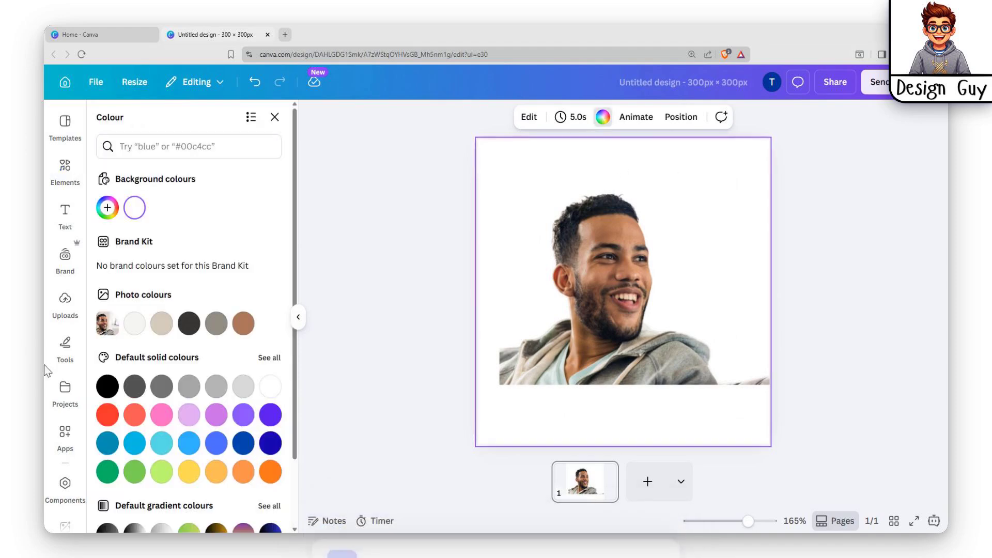
pyautogui.click(108, 387)
# - Crop the empty right part of the photo up to the man's shoulder and move the cutout near the page centre
pyautogui.click(657, 353)
pyautogui.moveTo(657, 352); pyautogui.dragTo(749, 340)
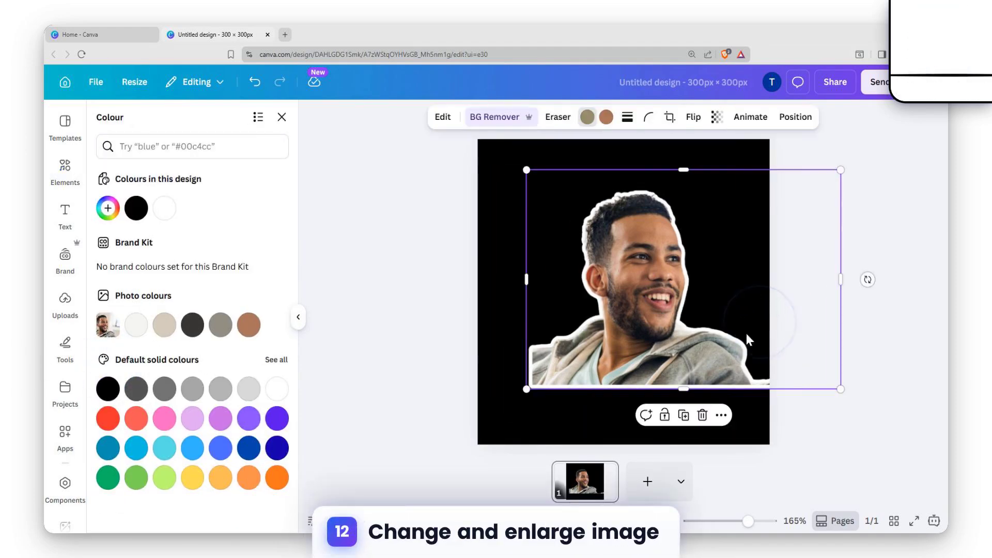
pyautogui.moveTo(842, 278); pyautogui.dragTo(754, 280)
pyautogui.moveTo(659, 306)
pyautogui.mouseDown()
pyautogui.moveTo(654, 321)
pyautogui.moveTo(646, 313)
pyautogui.mouseUp()
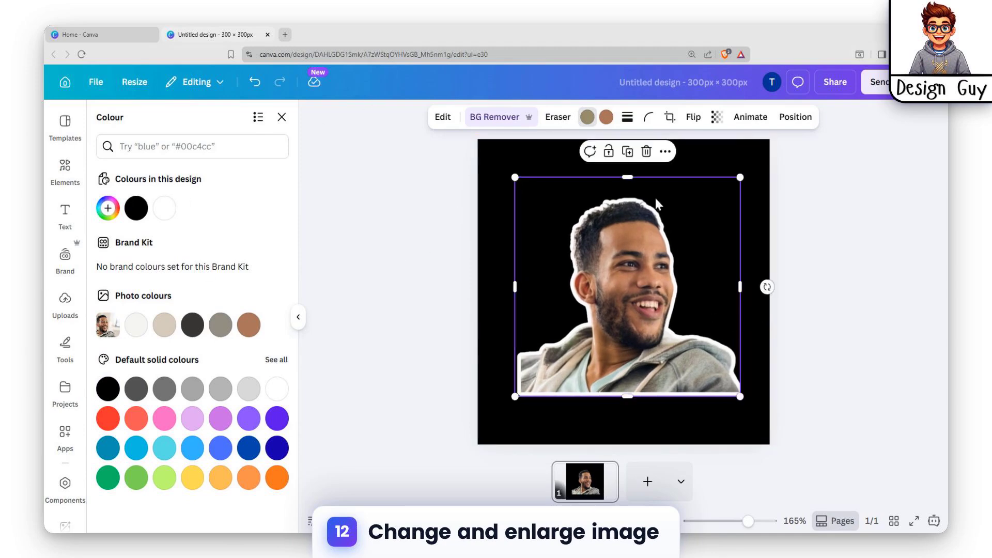
# - Move the cropped cutout to the page's upper-left corner, enlarge it until it fills the whole page, and deselect it
pyautogui.moveTo(655, 197); pyautogui.dragTo(618, 160)
pyautogui.moveTo(705, 361); pyautogui.dragTo(745, 443)
pyautogui.moveTo(650, 282); pyautogui.dragTo(655, 280)
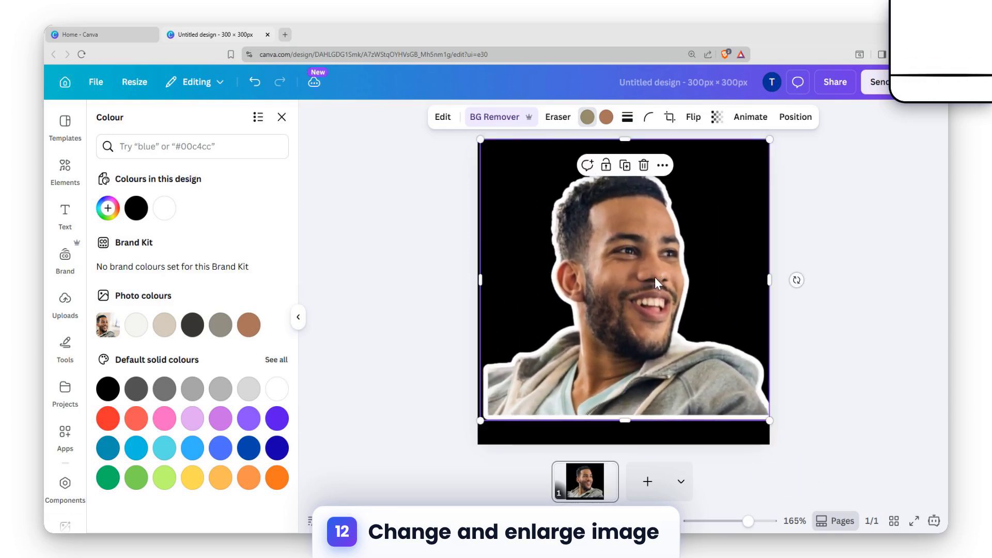
pyautogui.moveTo(551, 339); pyautogui.dragTo(541, 342)
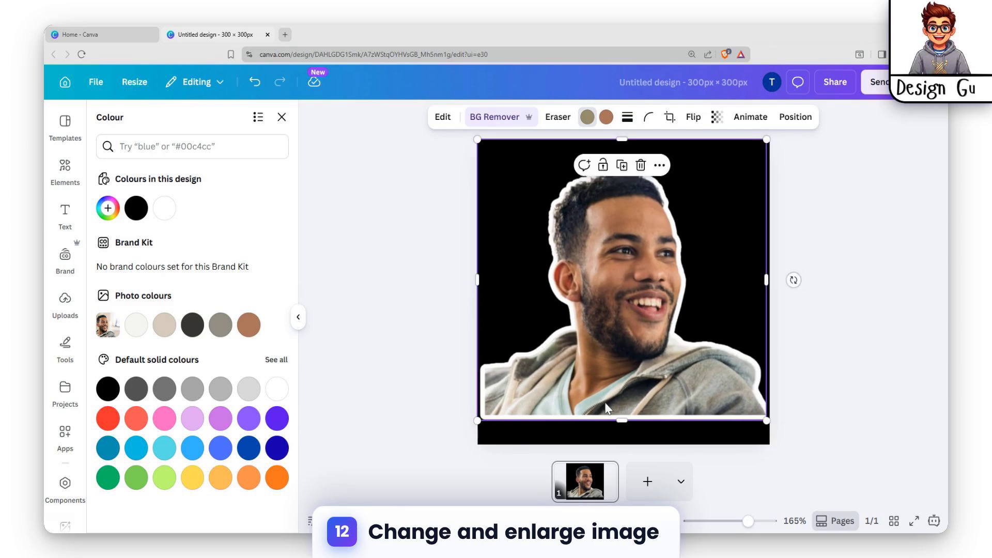
pyautogui.moveTo(627, 422); pyautogui.dragTo(627, 445)
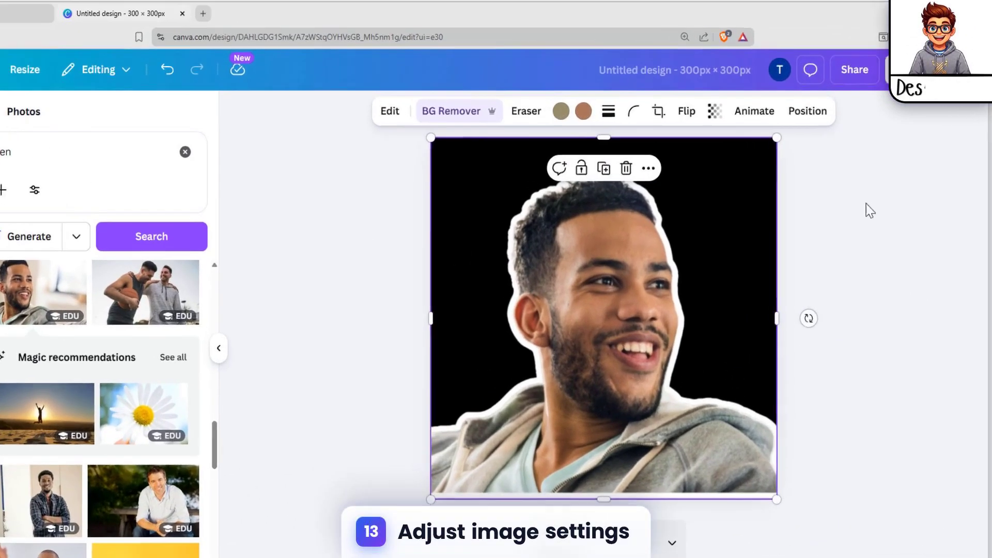
pyautogui.click(907, 193)
pyautogui.click(693, 193)
pyautogui.click(903, 201)
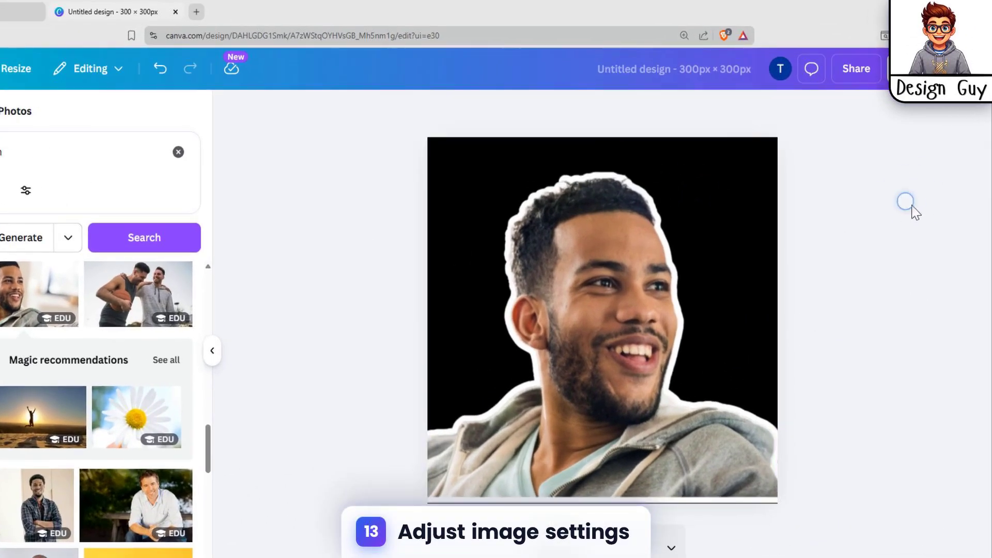
# - Raise the photo's contrast to 100 in its image adjustments
pyautogui.click(569, 241)
pyautogui.click(397, 116)
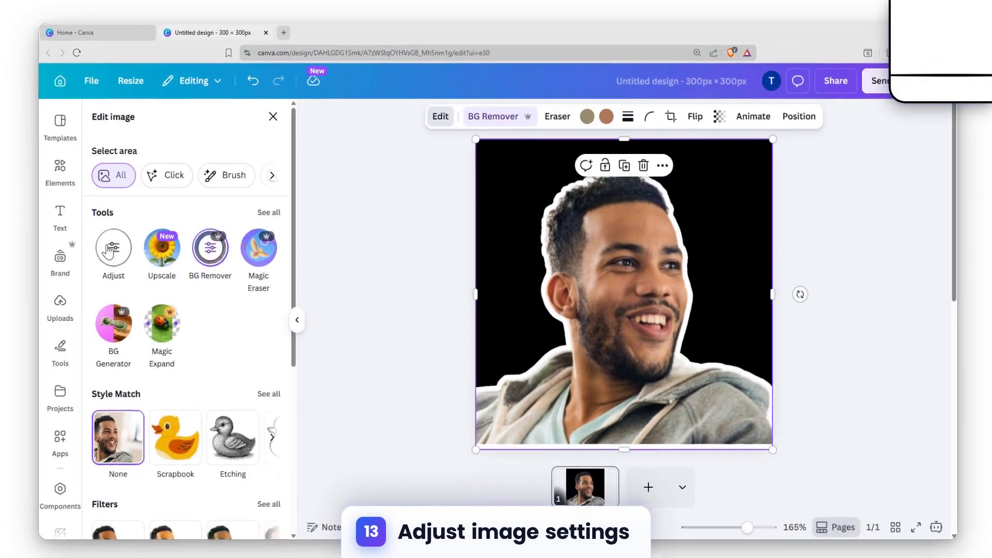
pyautogui.click(110, 253)
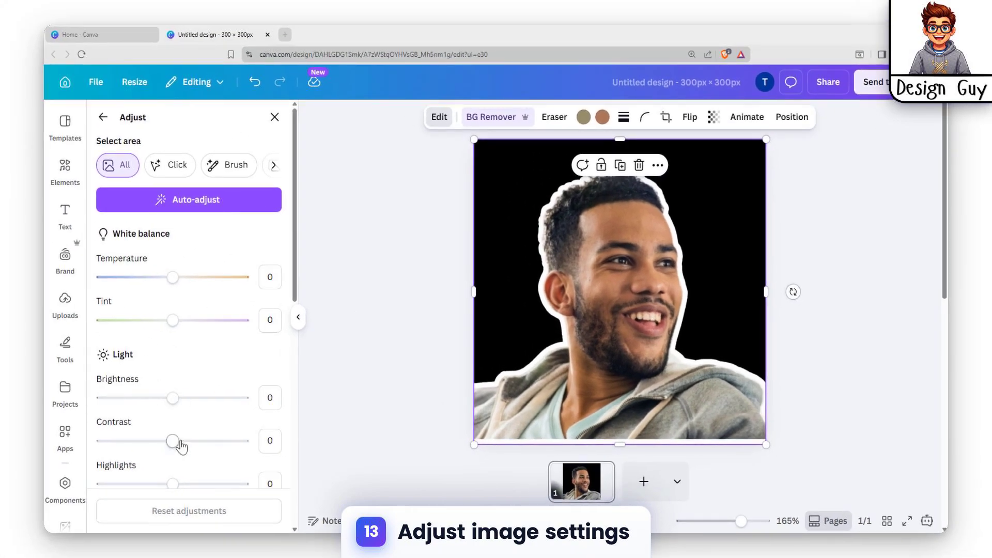
pyautogui.moveTo(181, 444); pyautogui.dragTo(184, 447)
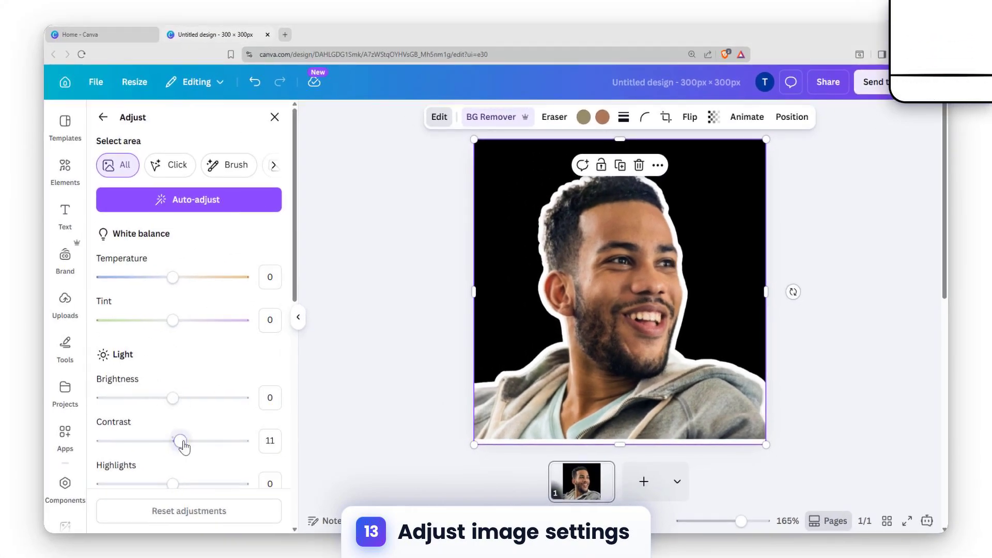
pyautogui.moveTo(282, 452); pyautogui.dragTo(283, 450)
# - Turn the photo into stark black and white by setting saturation to -100 and clarity to 100
pyautogui.scroll(-5, 201, 424)
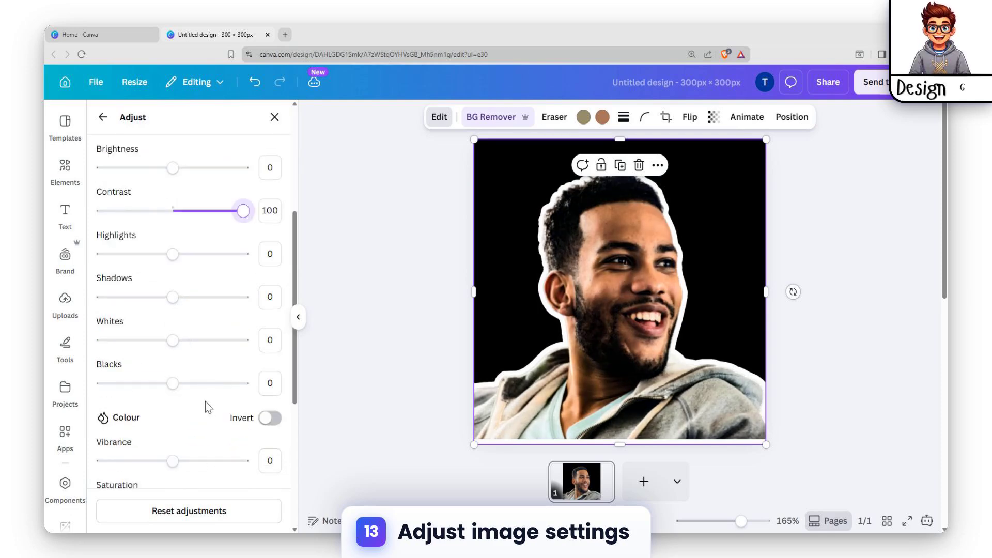
pyautogui.scroll(-2, 177, 351)
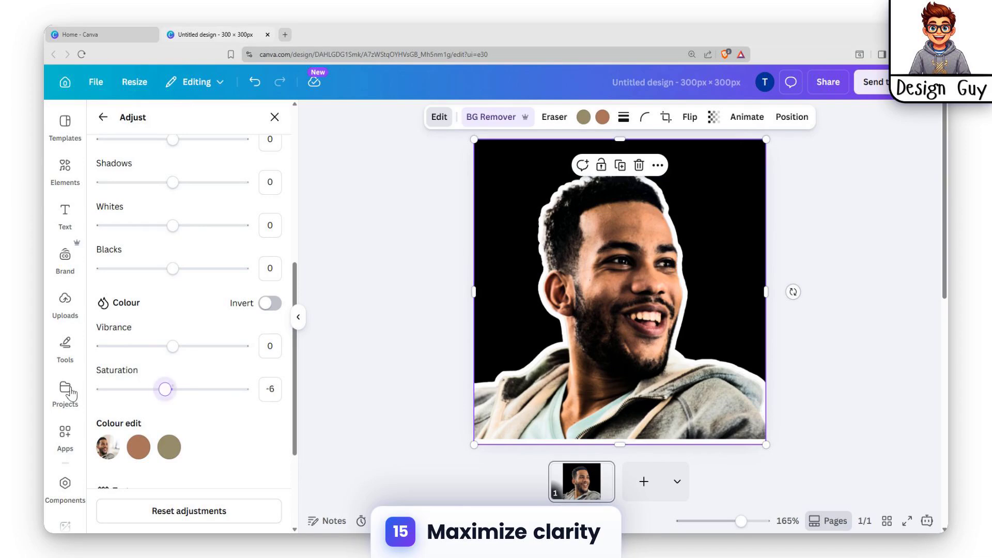
pyautogui.moveTo(70, 395); pyautogui.dragTo(98, 398)
pyautogui.scroll(-3, 191, 377)
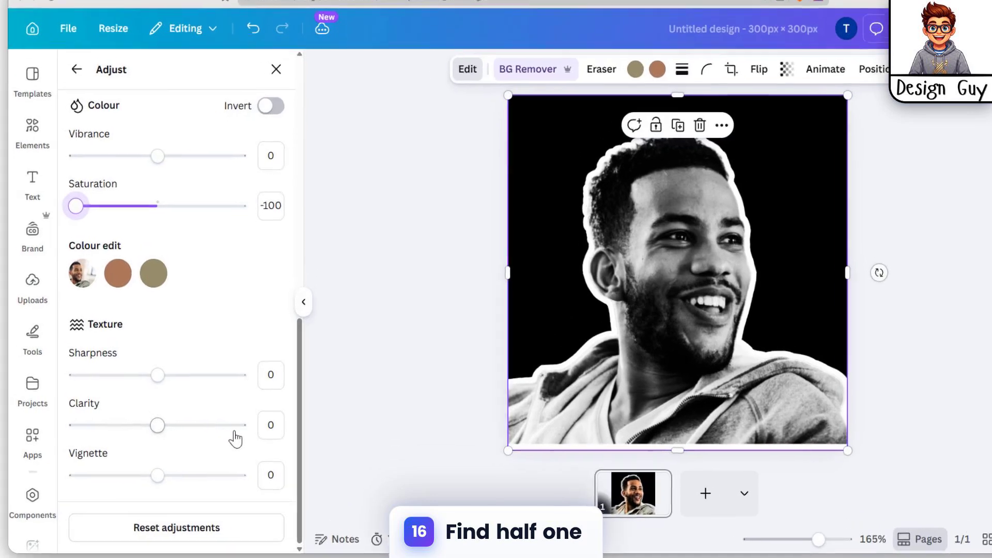
pyautogui.click(239, 431)
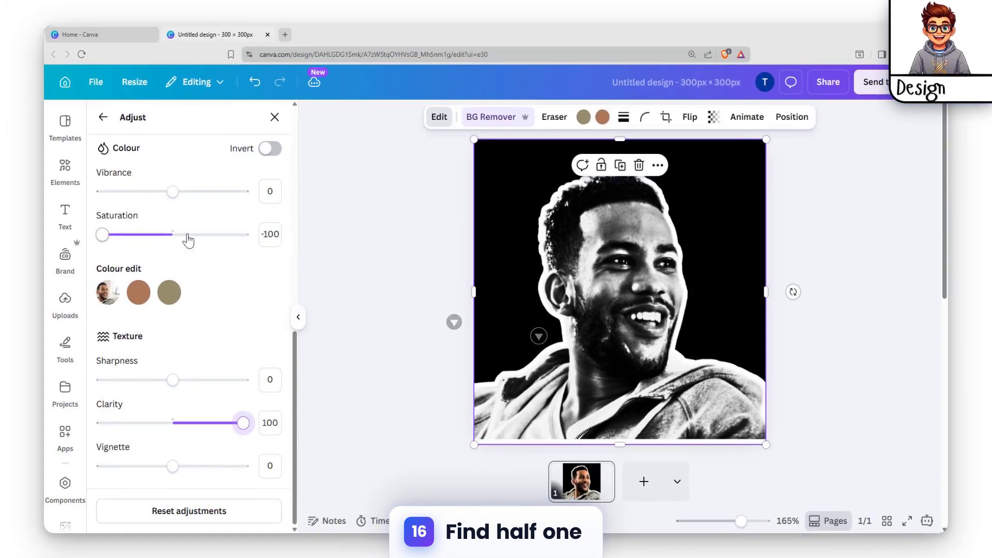
# - Leave the photo's adjustments and close its image editing options
pyautogui.scroll(6, 188, 240)
pyautogui.scroll(3, 187, 243)
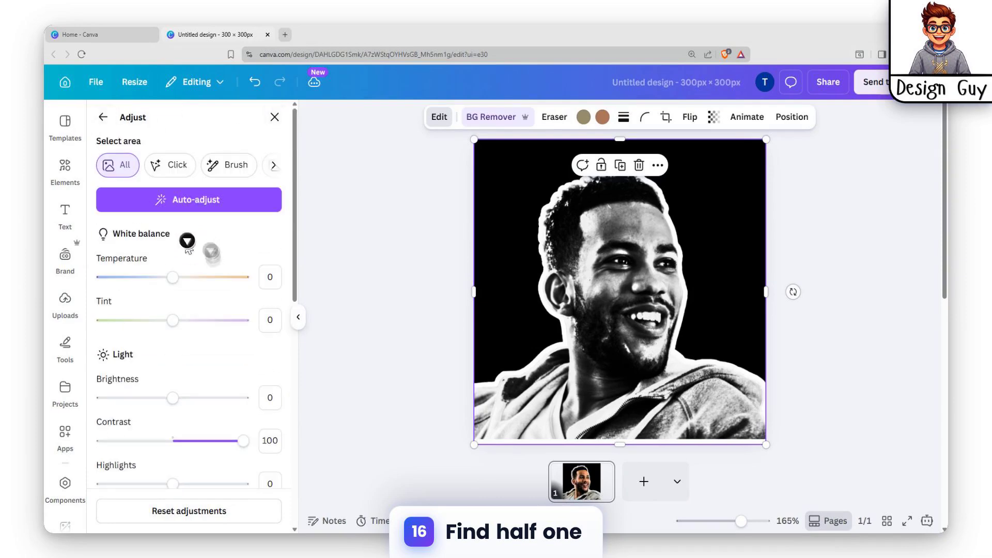
pyautogui.click(103, 118)
pyautogui.scroll(-5, 270, 300)
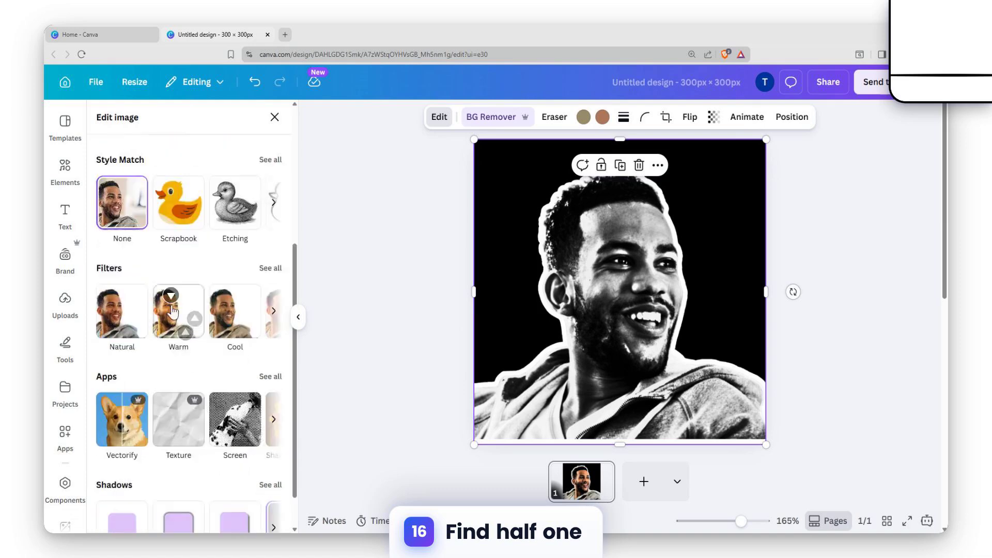
pyautogui.scroll(5, 196, 227)
pyautogui.click(274, 119)
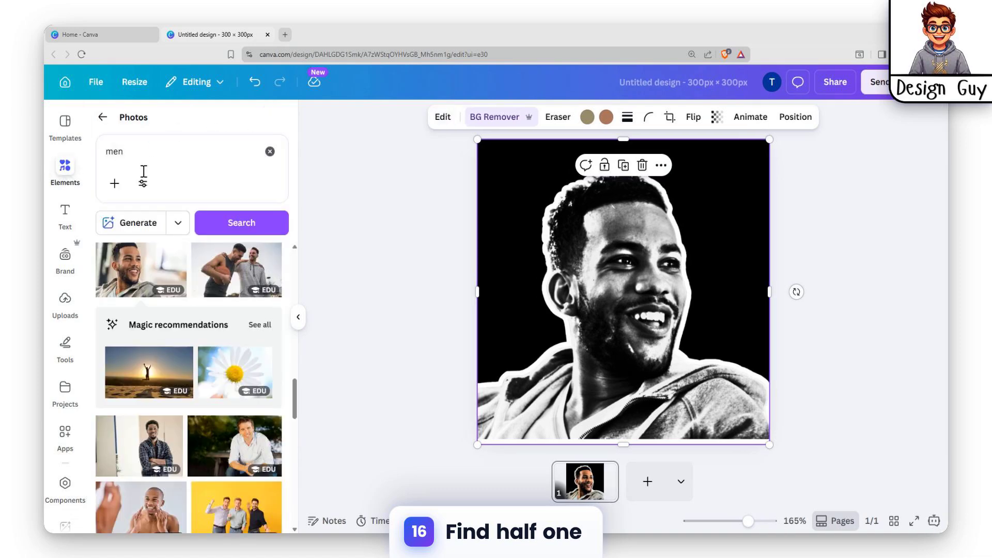
# - Search the design elements for "halfone" and restrict the results to graphics
pyautogui.press('BackSpace')
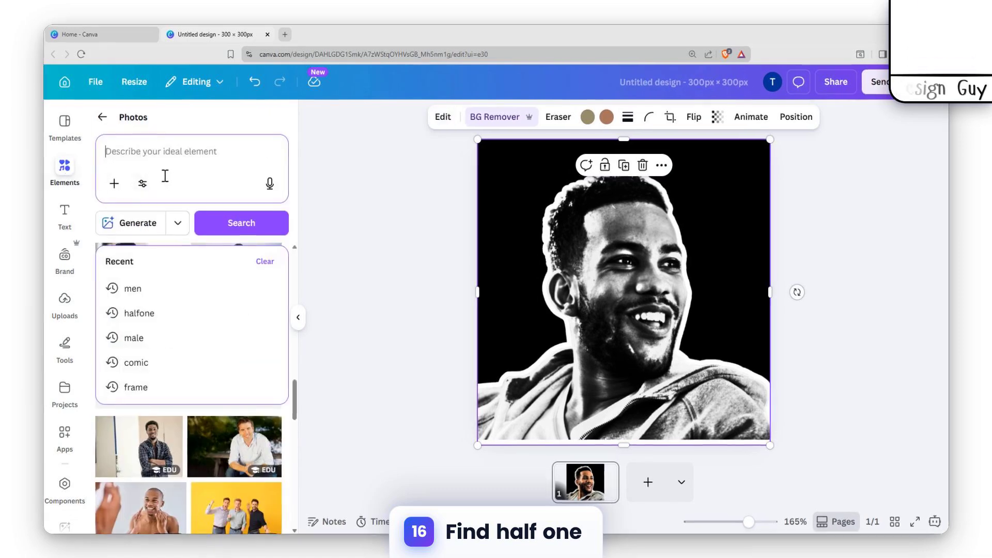
pyautogui.click(103, 118)
pyautogui.click(57, 170)
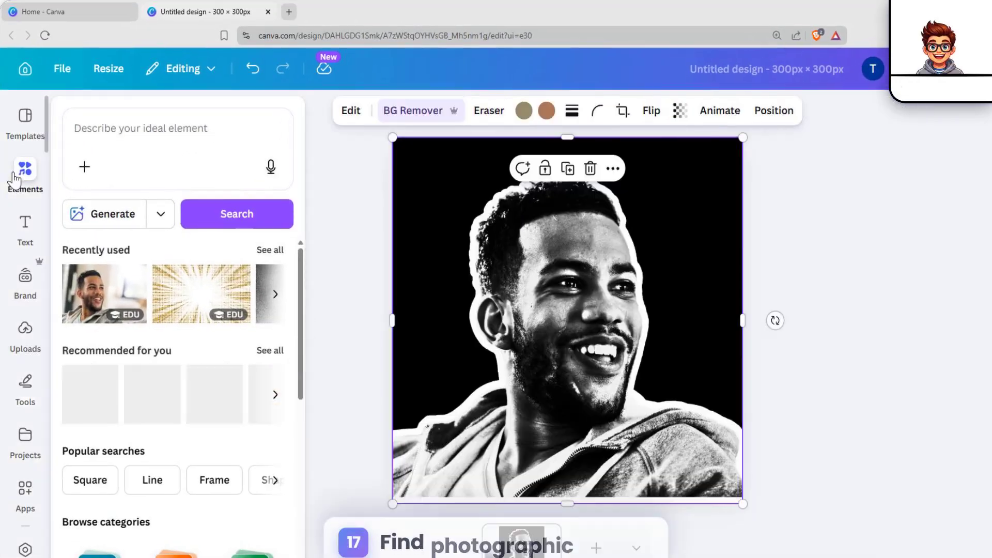
pyautogui.click(138, 125)
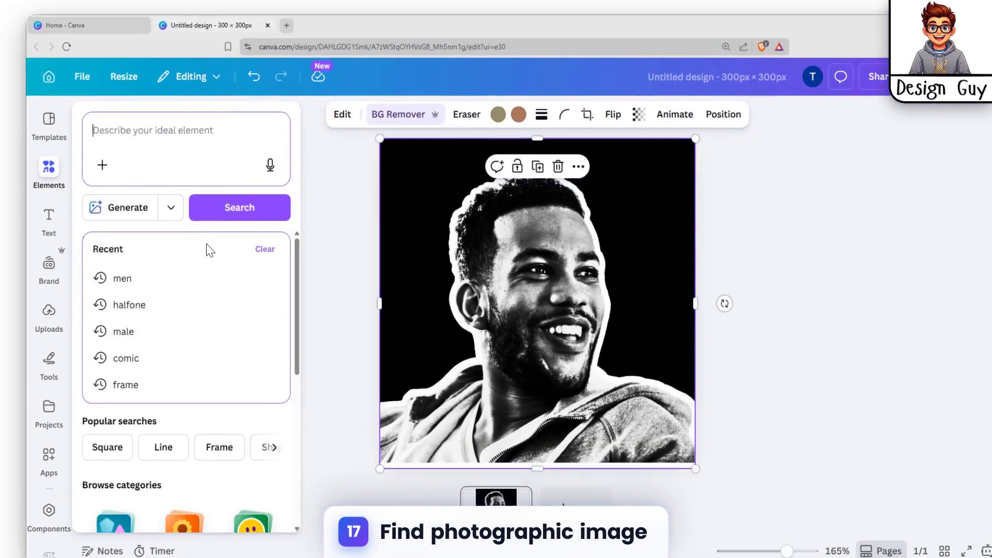
pyautogui.write('halfone')
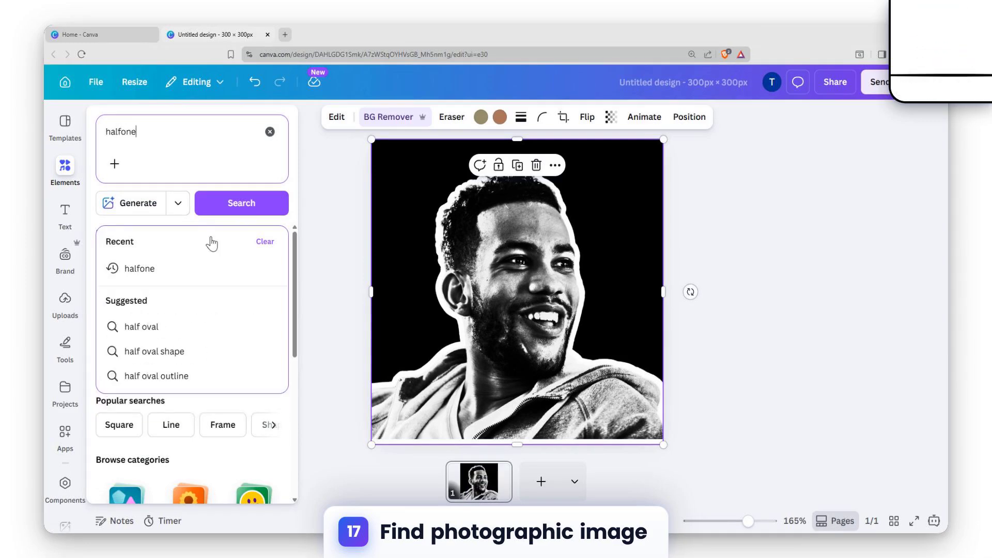
pyautogui.press('Return')
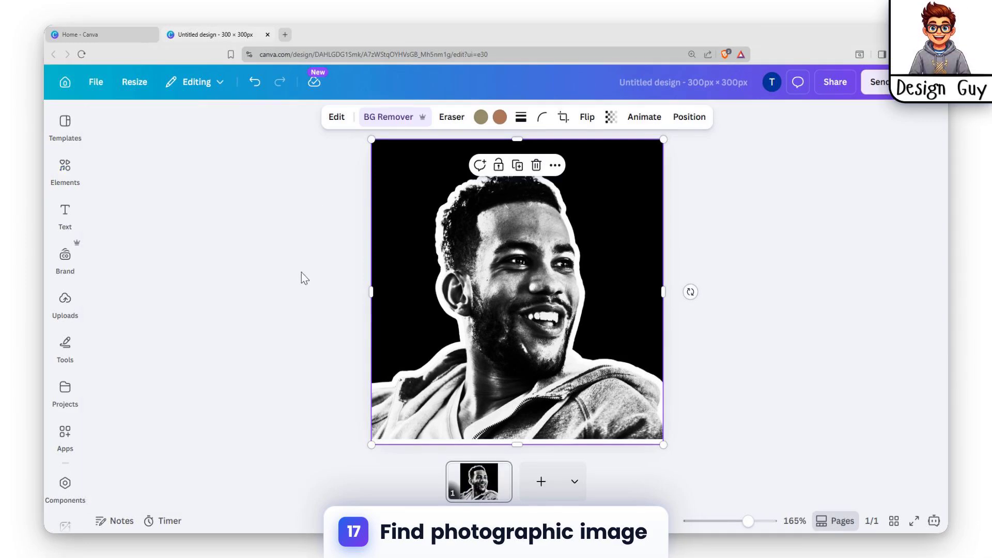
pyautogui.click(77, 168)
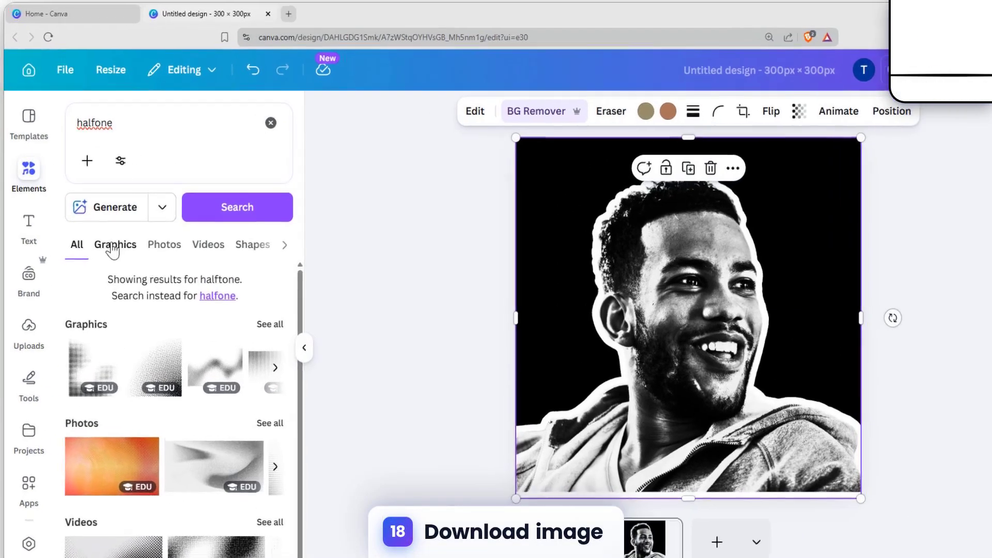
pyautogui.click(141, 234)
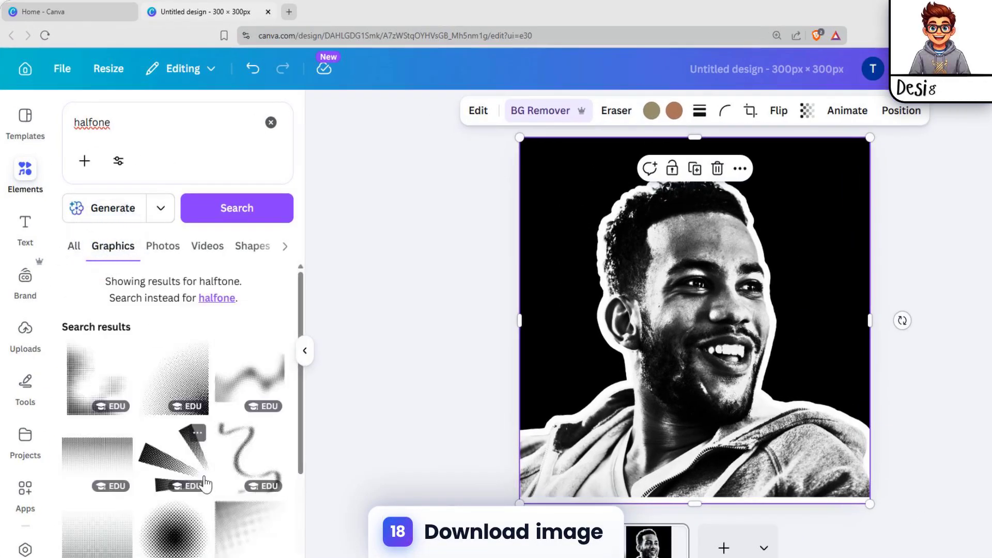
pyautogui.scroll(-3, 191, 387)
pyautogui.scroll(3, 195, 465)
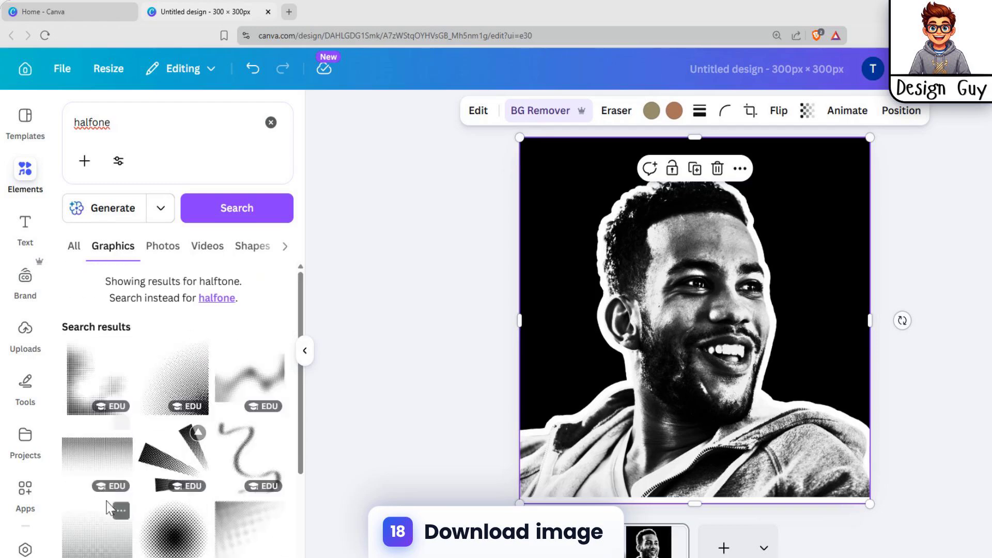
pyautogui.scroll(-3, 109, 537)
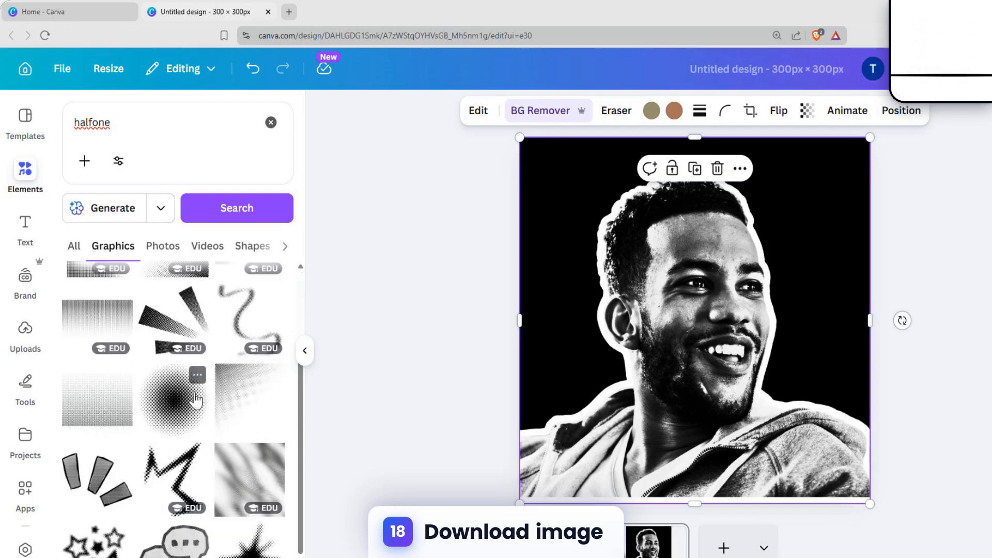
pyautogui.scroll(3, 196, 400)
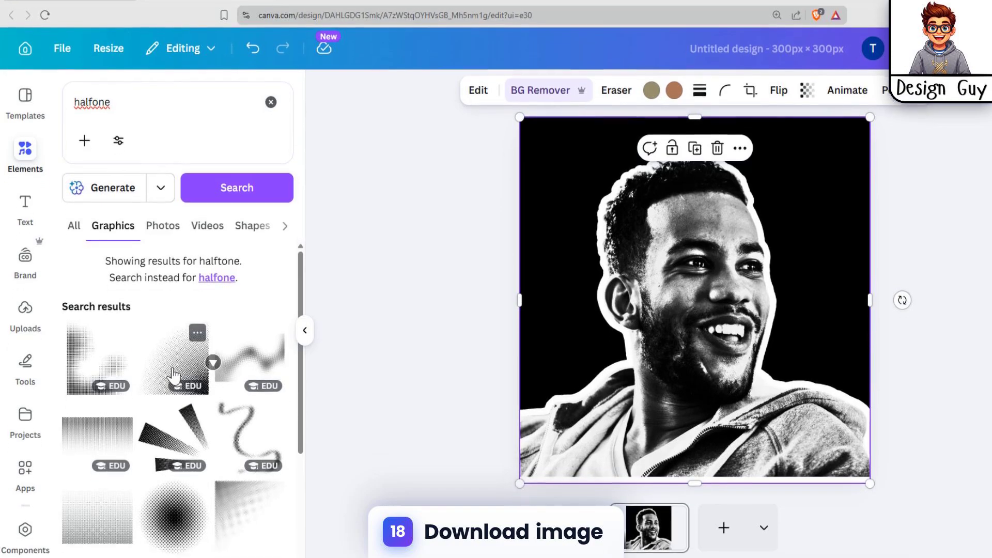
pyautogui.click(176, 378)
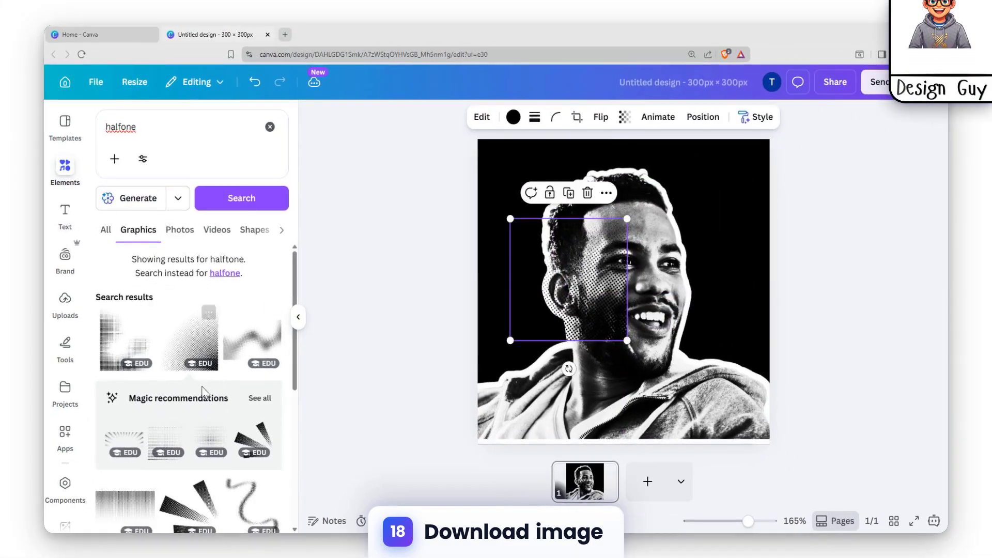
pyautogui.scroll(-2, 177, 407)
pyautogui.press('Delete')
# - Add the rectangular halftone dot-gradient graphic over the portrait, enlarge it until it covers the whole page, and deselect it
pyautogui.click(140, 458)
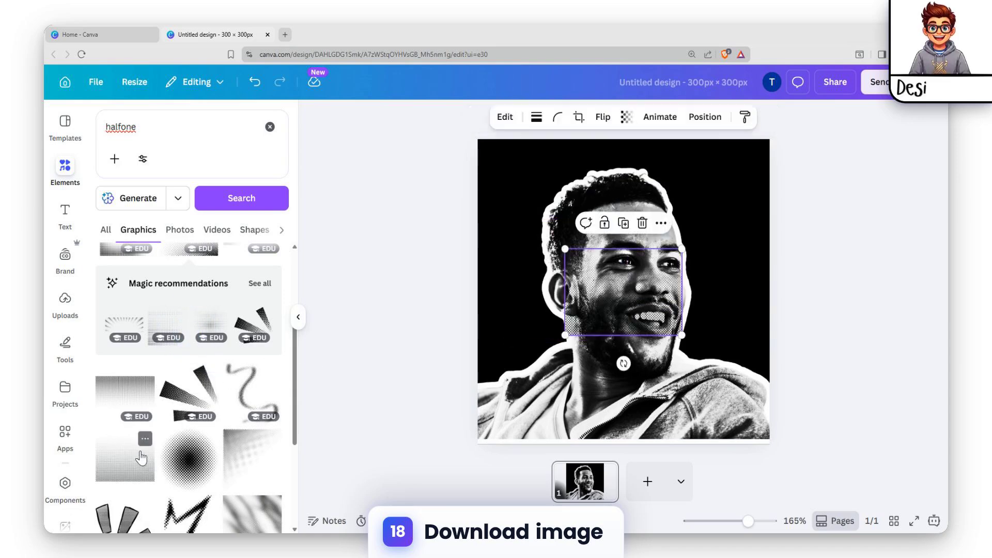
pyautogui.moveTo(613, 307); pyautogui.dragTo(606, 198)
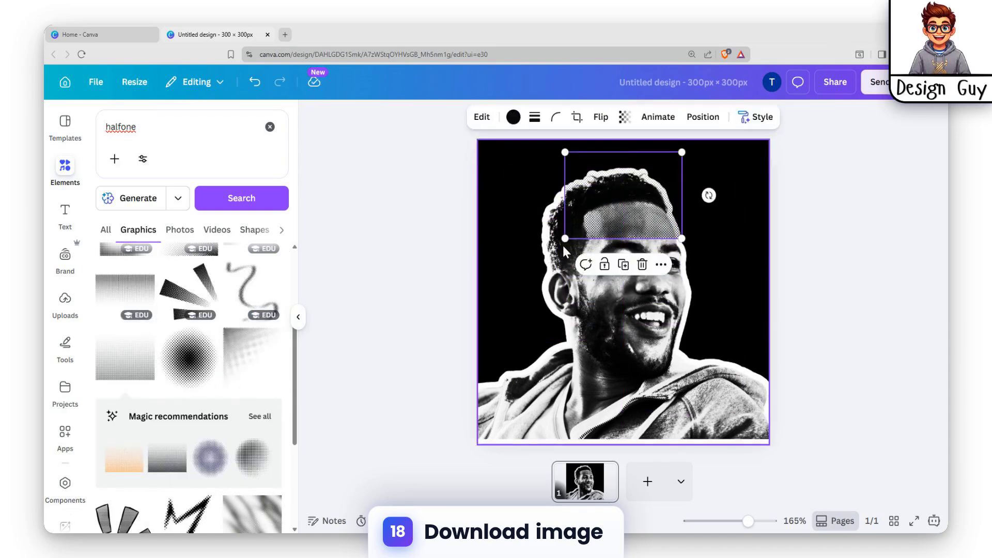
pyautogui.moveTo(565, 239); pyautogui.dragTo(387, 387)
pyautogui.moveTo(682, 372); pyautogui.dragTo(759, 448)
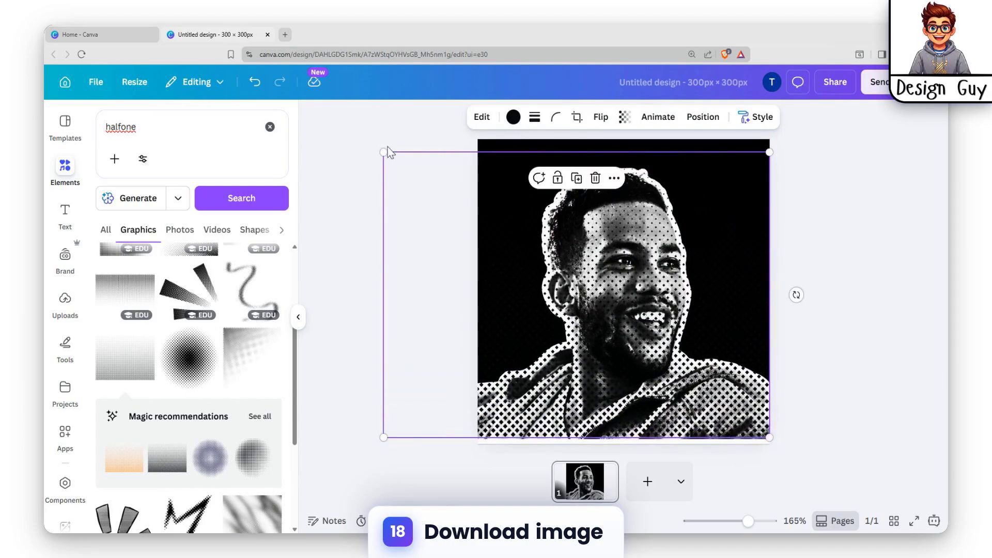
pyautogui.moveTo(388, 152); pyautogui.dragTo(380, 112)
pyautogui.click(841, 293)
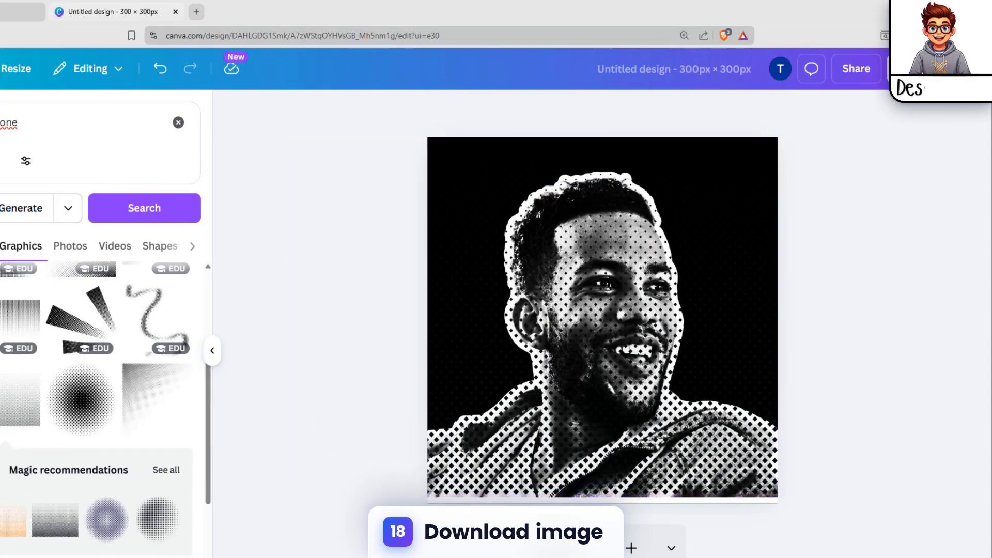
# - Download the design as a PNG at size 3.125 with a transparent background
pyautogui.click(855, 69)
pyautogui.click(742, 414)
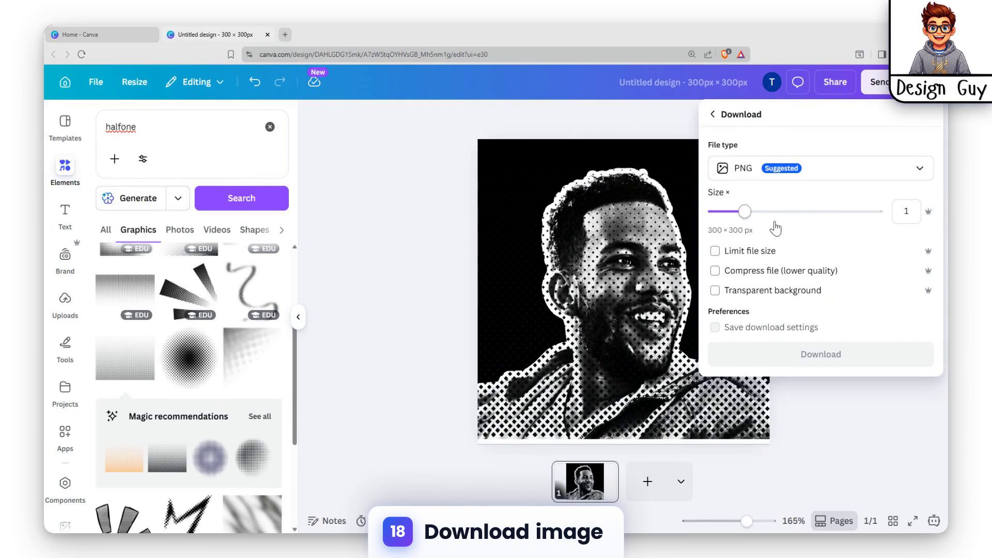
pyautogui.moveTo(744, 212); pyautogui.dragTo(945, 186)
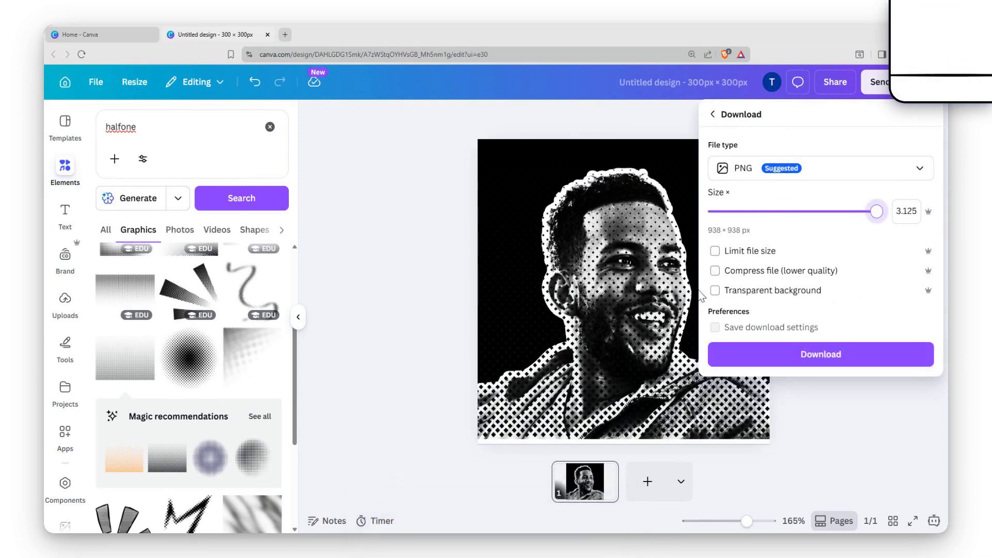
pyautogui.click(715, 290)
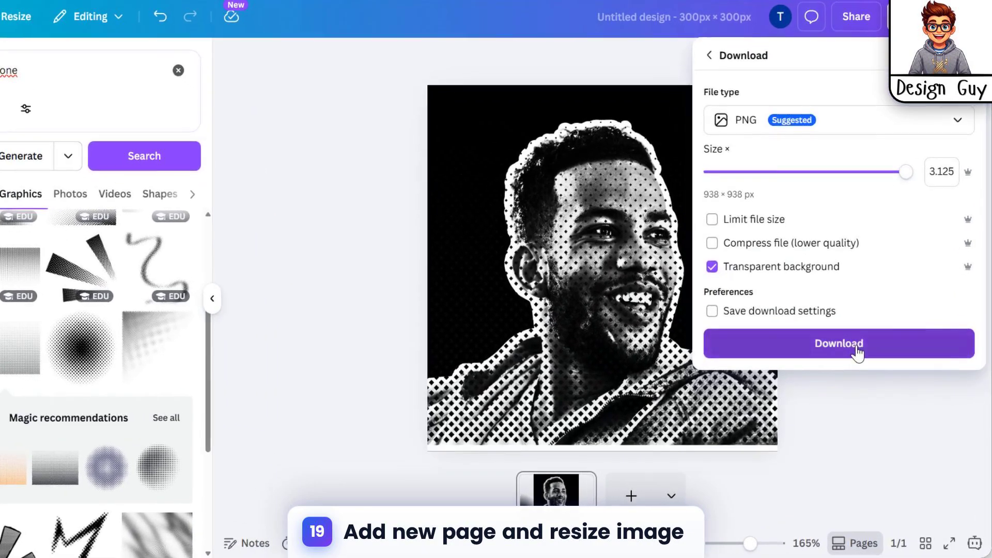
pyautogui.click(835, 361)
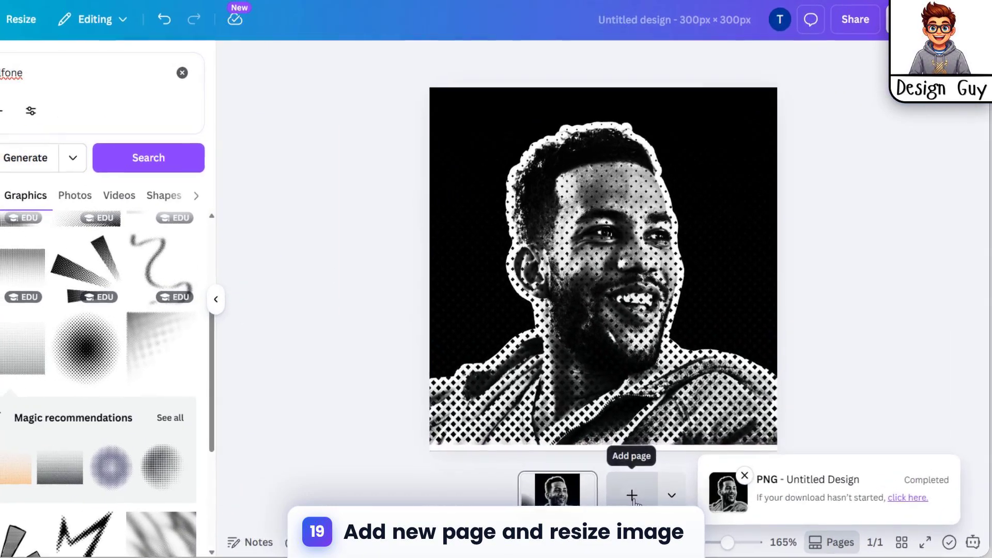
# - Add a second page and place the downloaded halftone portrait on it
pyautogui.click(640, 488)
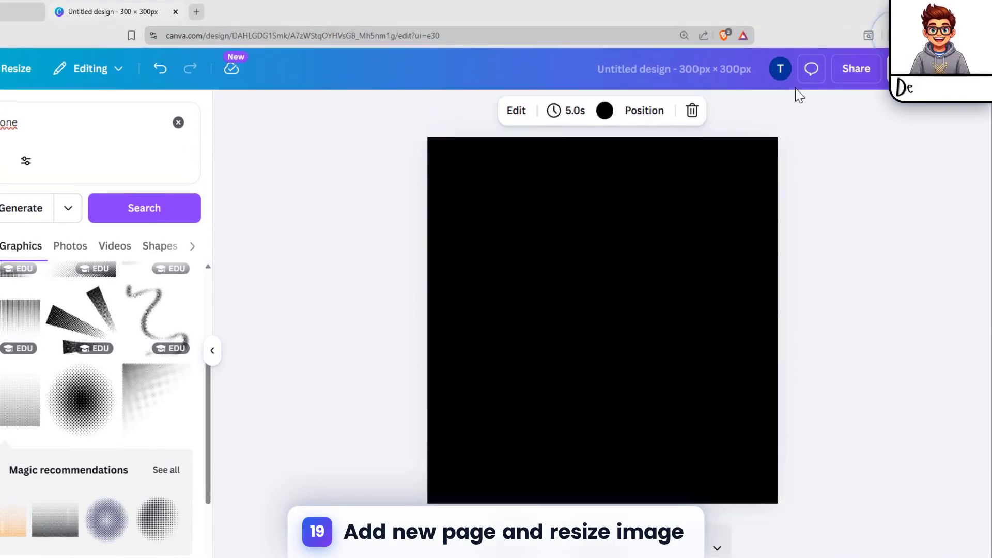
pyautogui.hotkey('ctrl', 'v')
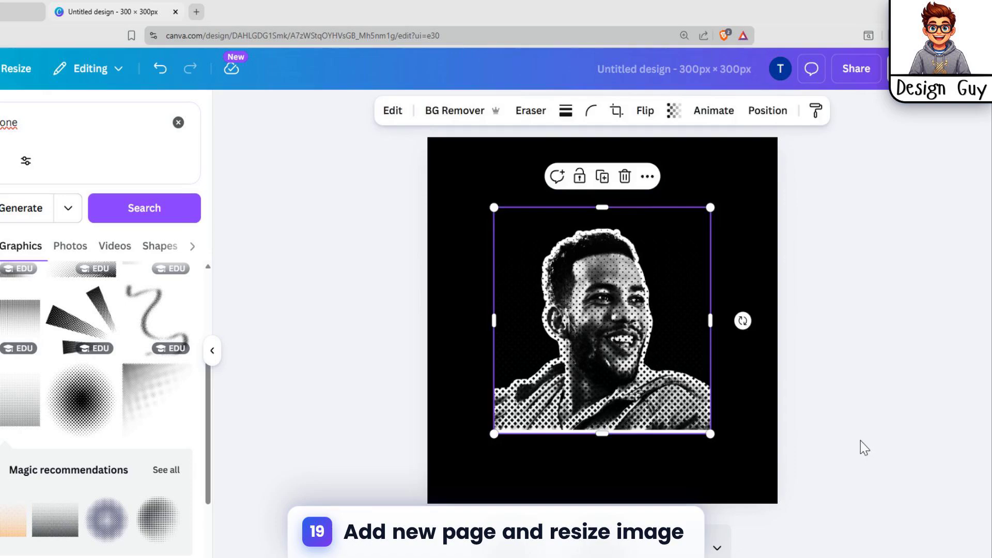
pyautogui.click(861, 444)
# - Trim the halftone portrait's bottom edge and enlarge it from the page's upper-left corner until it fills the second page
pyautogui.moveTo(593, 318); pyautogui.dragTo(562, 231)
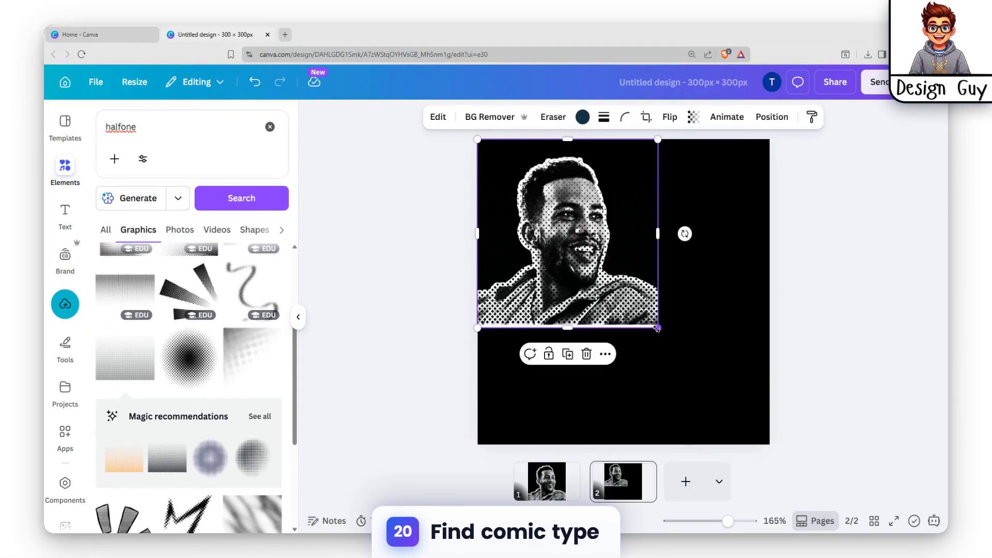
pyautogui.moveTo(571, 324); pyautogui.dragTo(570, 320)
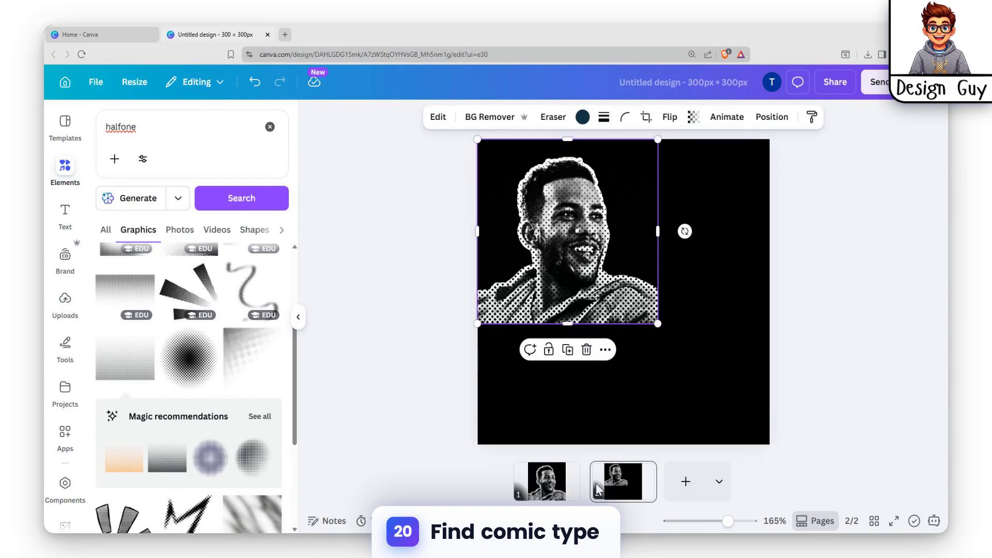
pyautogui.moveTo(658, 323); pyautogui.dragTo(773, 444)
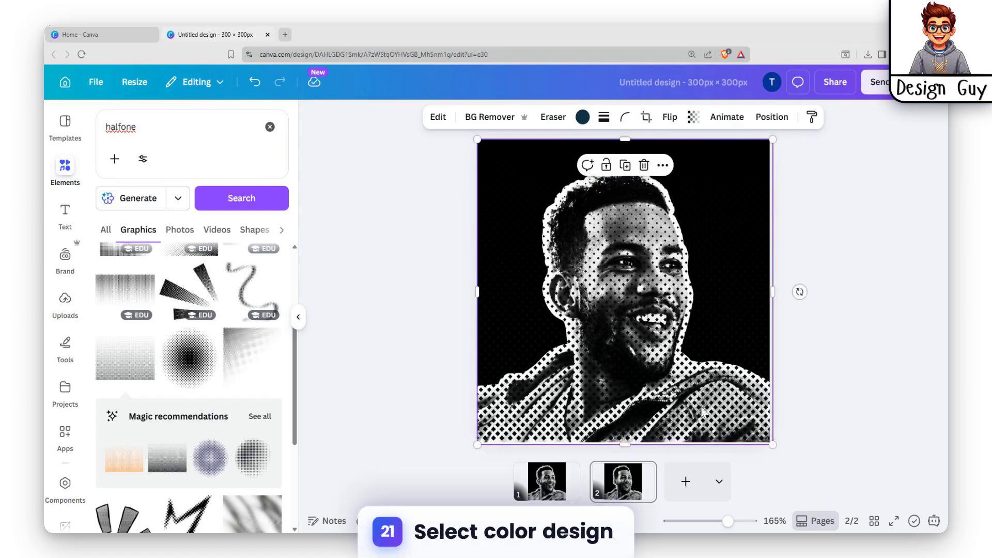
pyautogui.moveTo(626, 441); pyautogui.dragTo(627, 440)
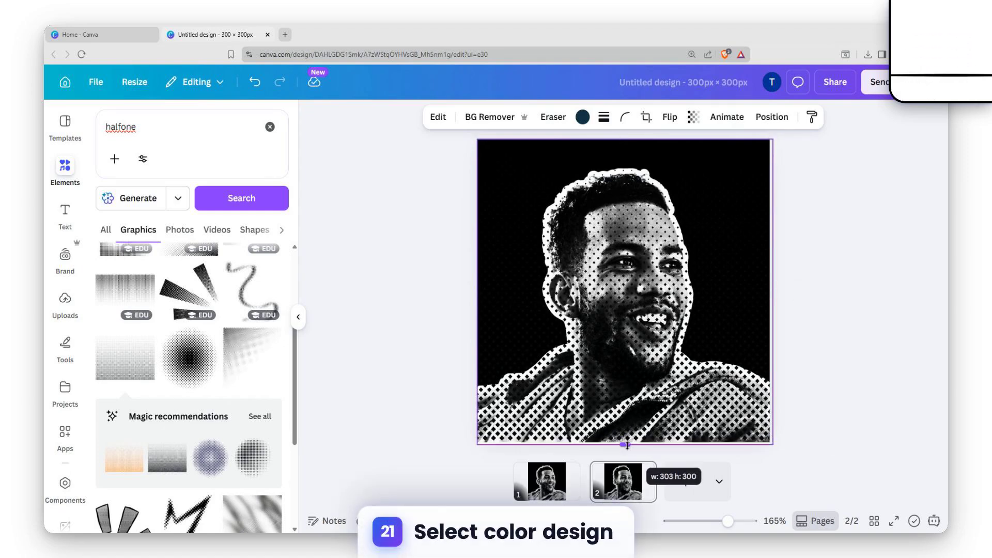
pyautogui.moveTo(677, 345); pyautogui.dragTo(677, 339)
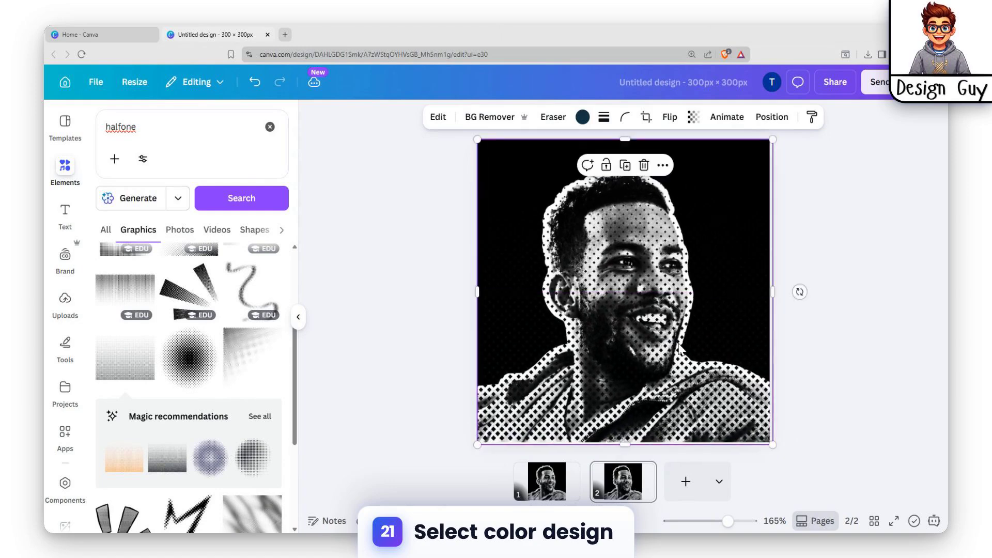
pyautogui.click(817, 296)
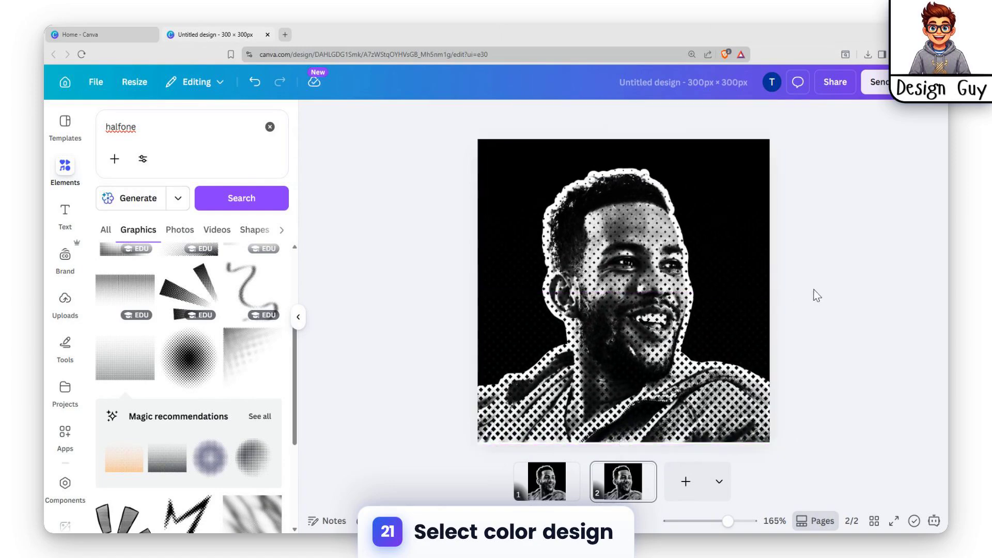
# - Search the graphics library for "comic" and add the square yellow sunburst graphic to the second page
pyautogui.click(125, 155)
pyautogui.write('comi')
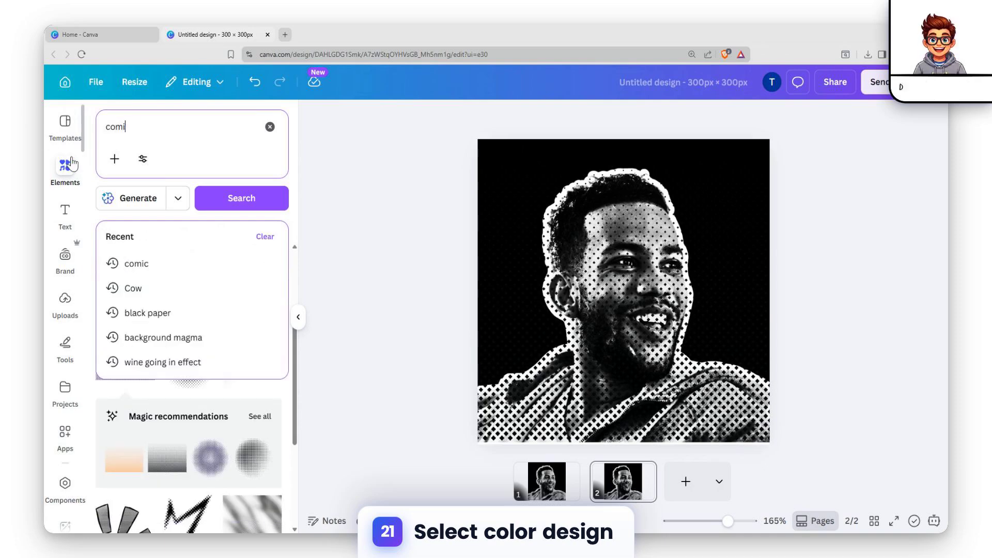
pyautogui.write('c')
pyautogui.press('Return')
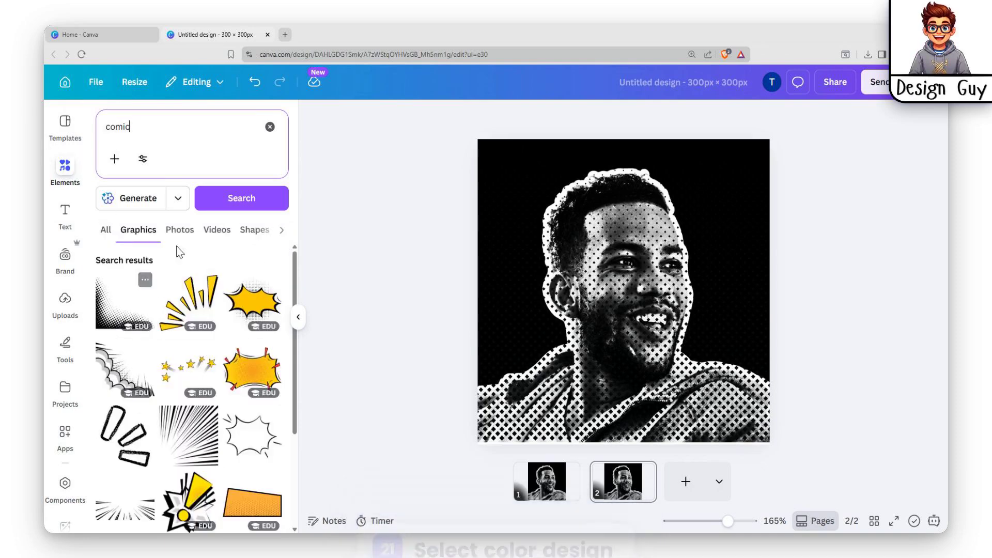
pyautogui.scroll(-2, 264, 395)
pyautogui.scroll(-4, 191, 349)
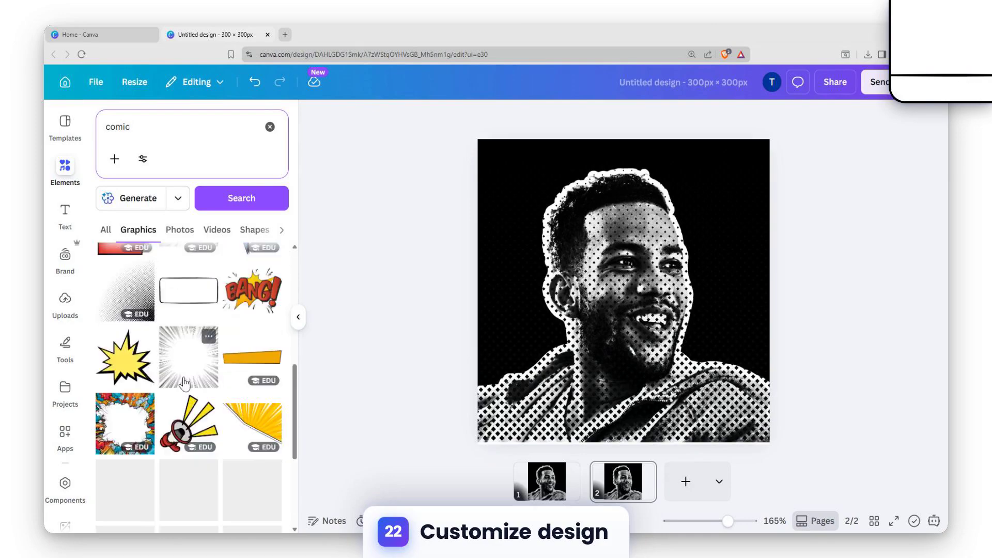
pyautogui.scroll(-10, 181, 355)
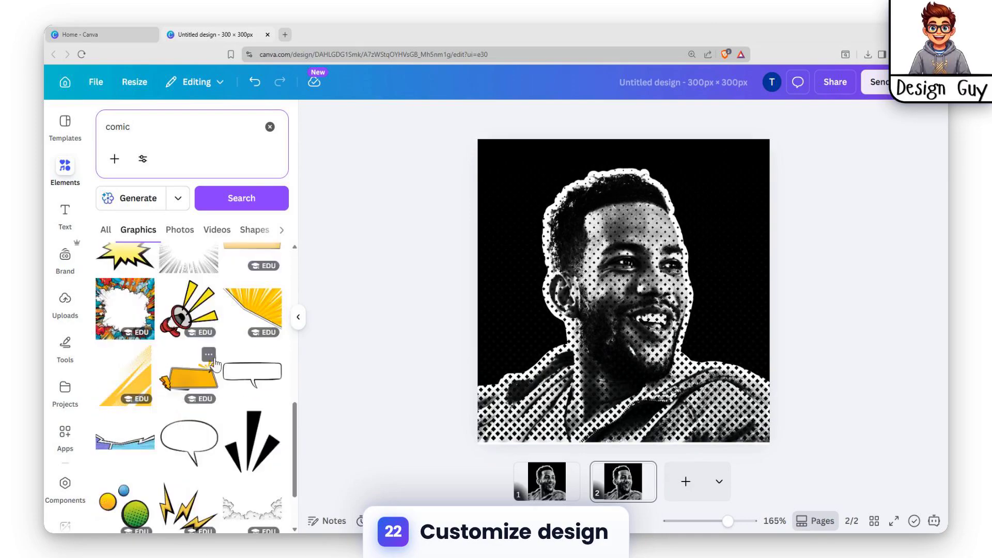
pyautogui.scroll(-10, 206, 352)
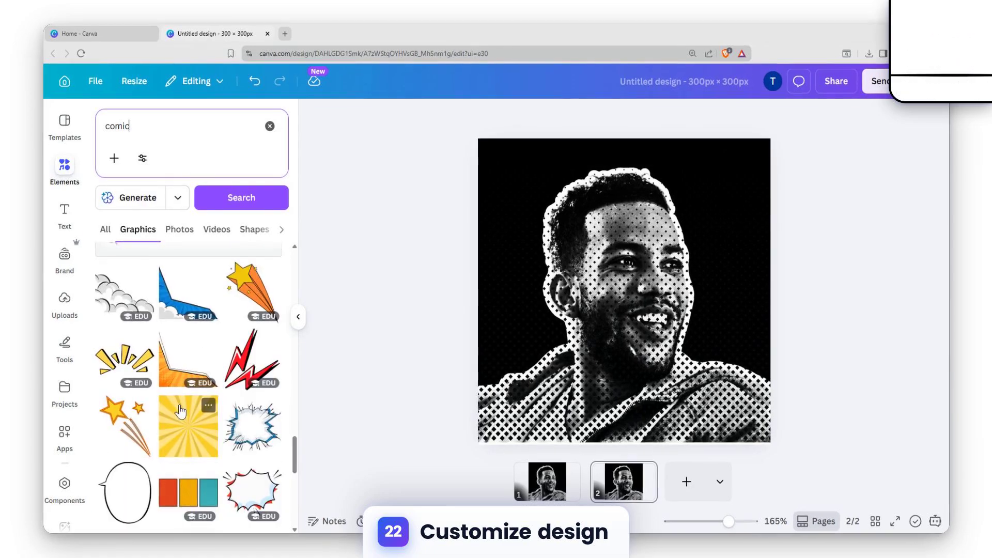
pyautogui.click(180, 410)
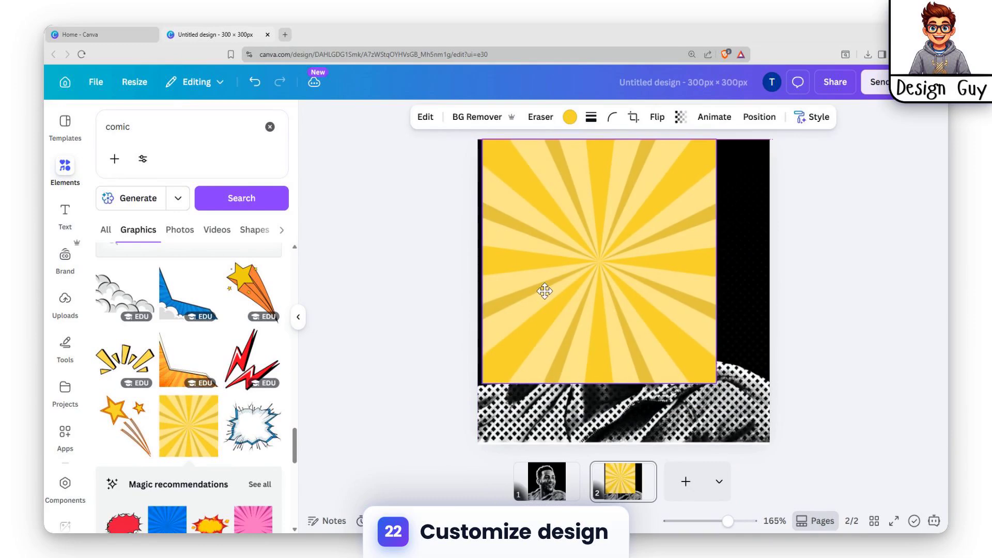
# - Stretch the yellow sunburst graphic from the page's upper-left corner until it covers the whole second page
pyautogui.moveTo(711, 383); pyautogui.dragTo(652, 322)
pyautogui.moveTo(558, 323); pyautogui.dragTo(563, 383)
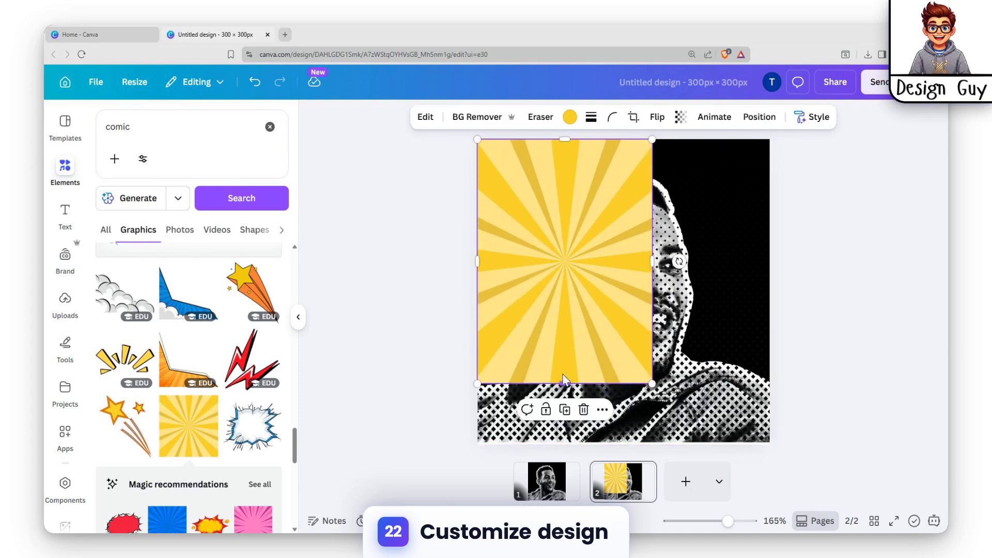
pyautogui.moveTo(650, 263); pyautogui.dragTo(770, 262)
pyautogui.moveTo(621, 380); pyautogui.dragTo(617, 440)
# - Send the yellow sunburst to the back, behind the halftone portrait, and deselect it
pyautogui.rightClick(647, 252)
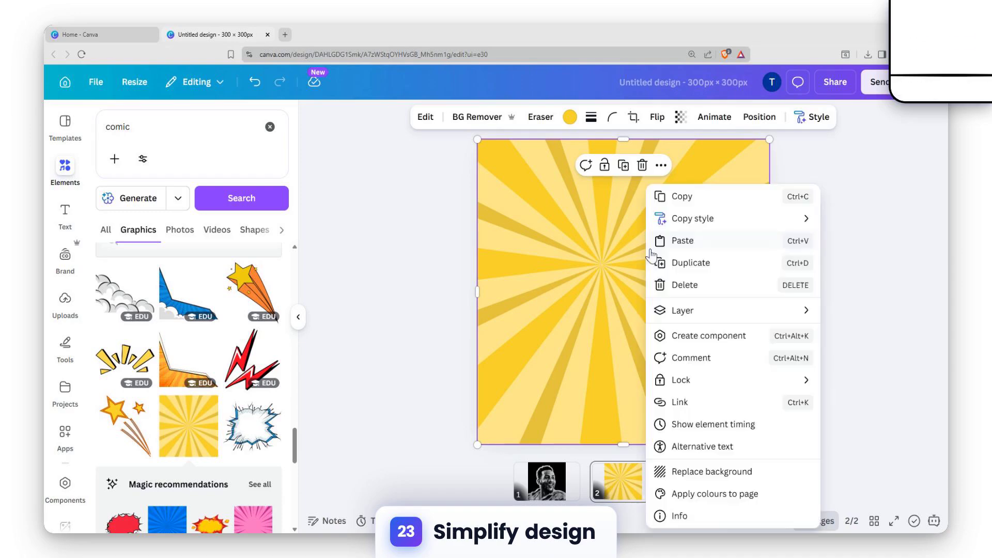
pyautogui.moveTo(718, 311)
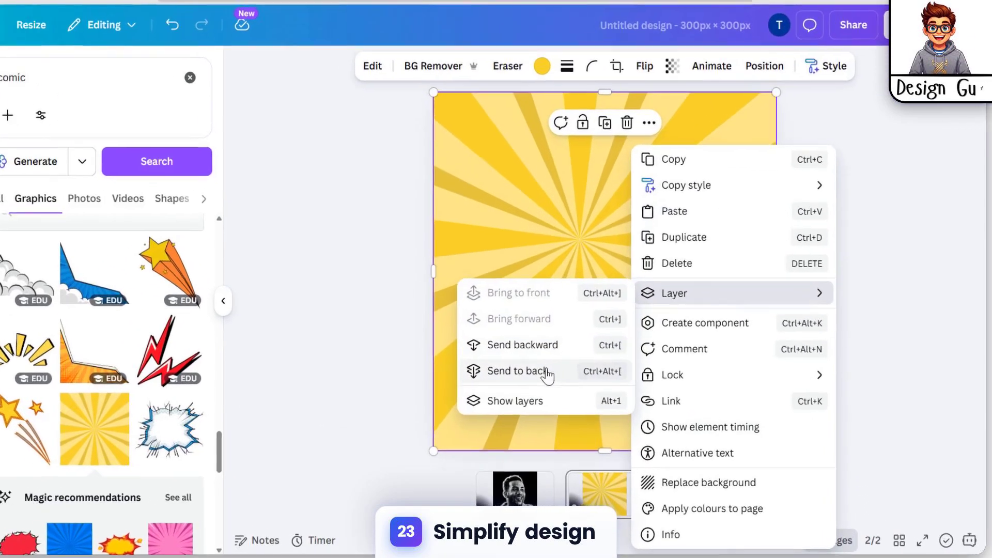
pyautogui.click(548, 374)
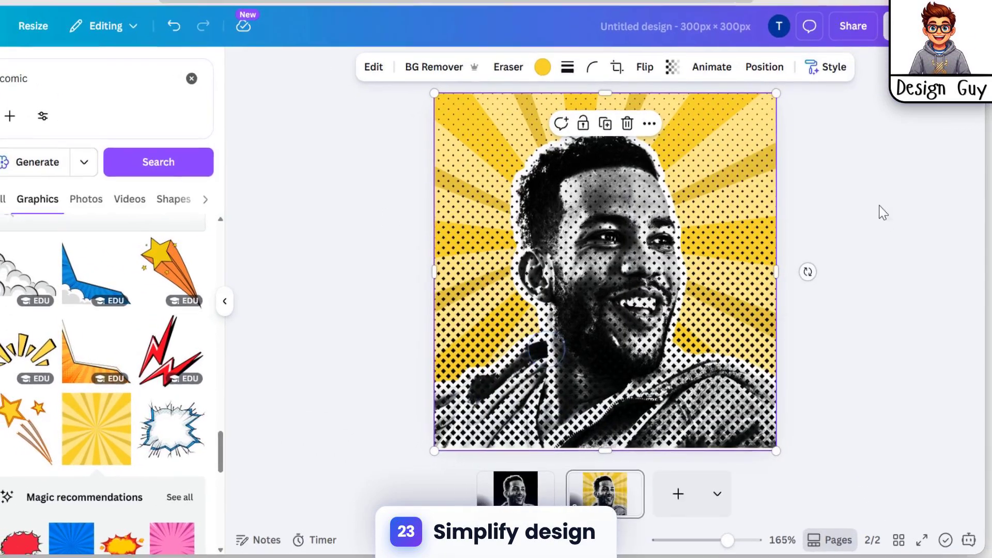
pyautogui.click(878, 207)
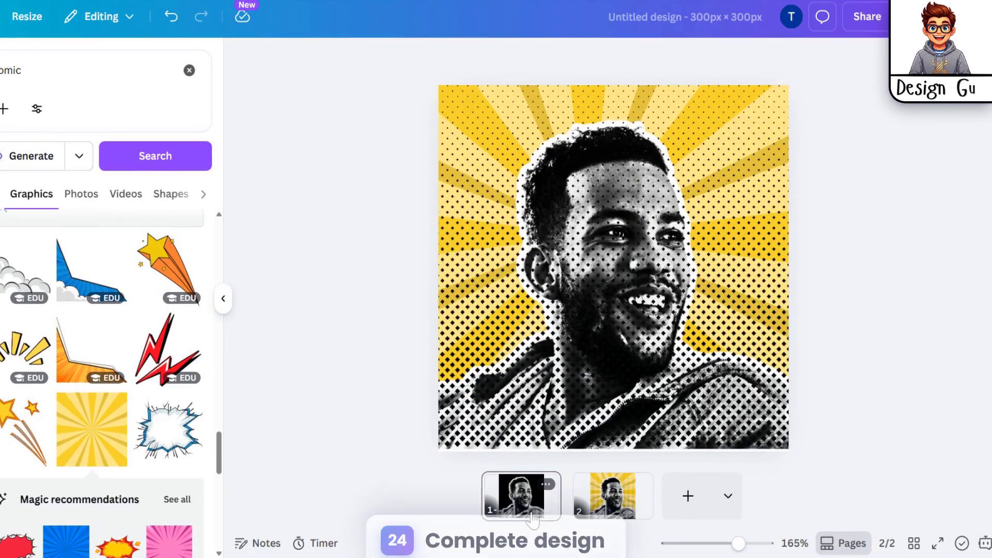
# - Delete the first page with the black-background portrait and select the halftone portrait on the remaining page
pyautogui.click(547, 481)
pyautogui.press('Delete')
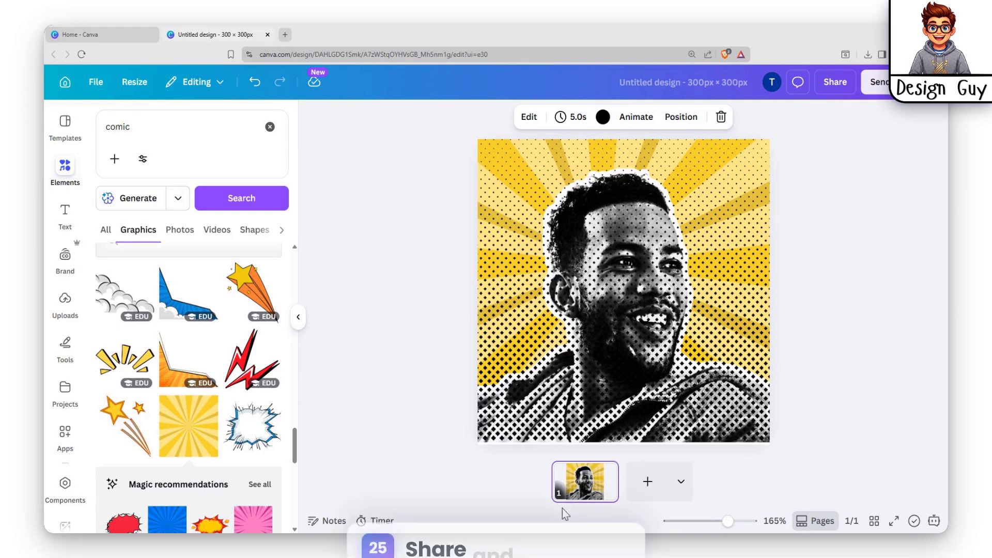
pyautogui.click(591, 236)
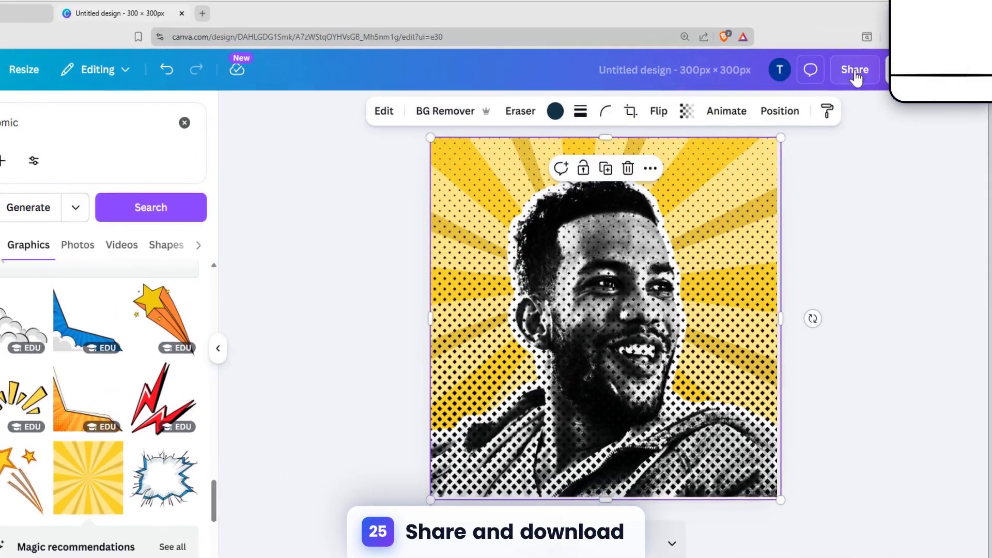
# - Set up the design's download as a PNG at size 3.125 with the transparent background turned off
pyautogui.click(835, 82)
pyautogui.click(739, 410)
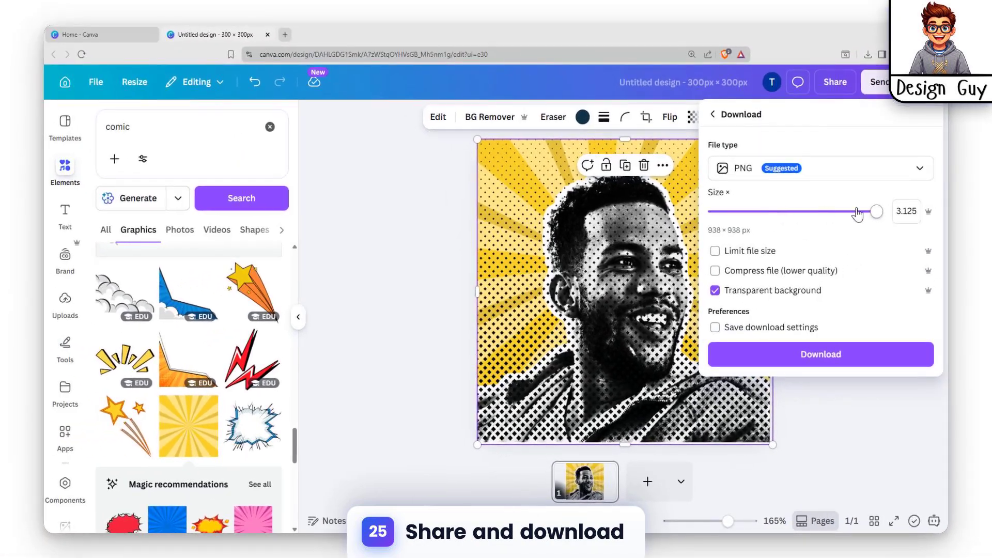
pyautogui.moveTo(848, 217); pyautogui.dragTo(877, 211)
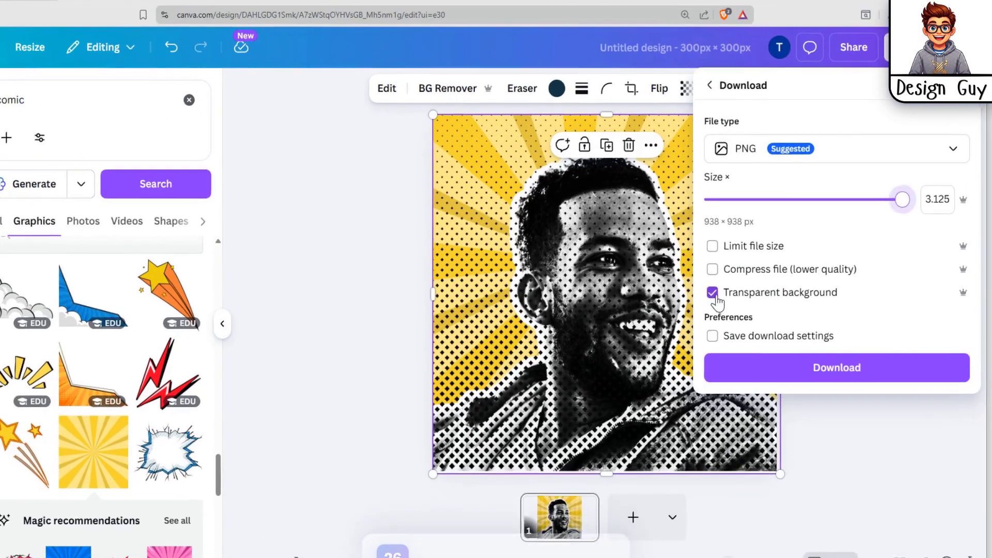
pyautogui.click(715, 290)
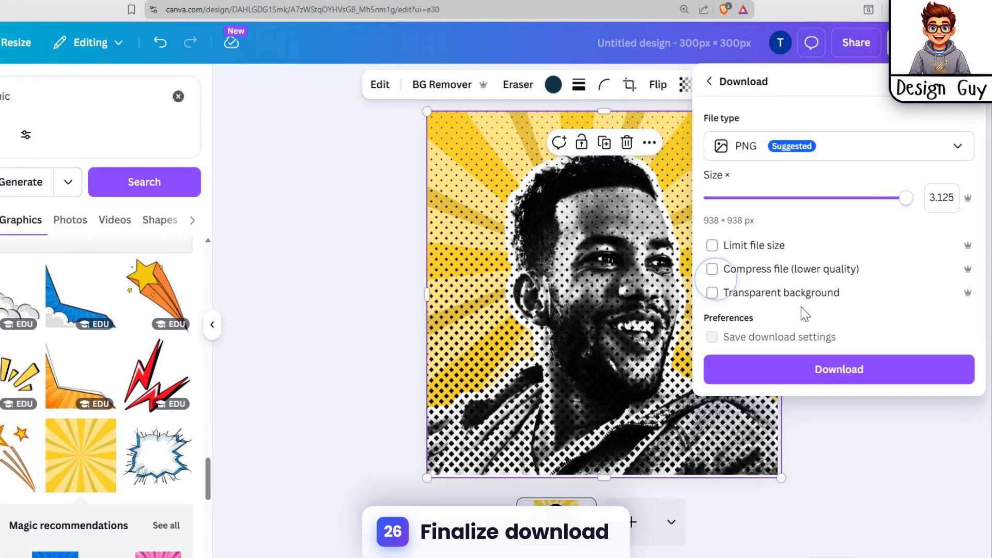